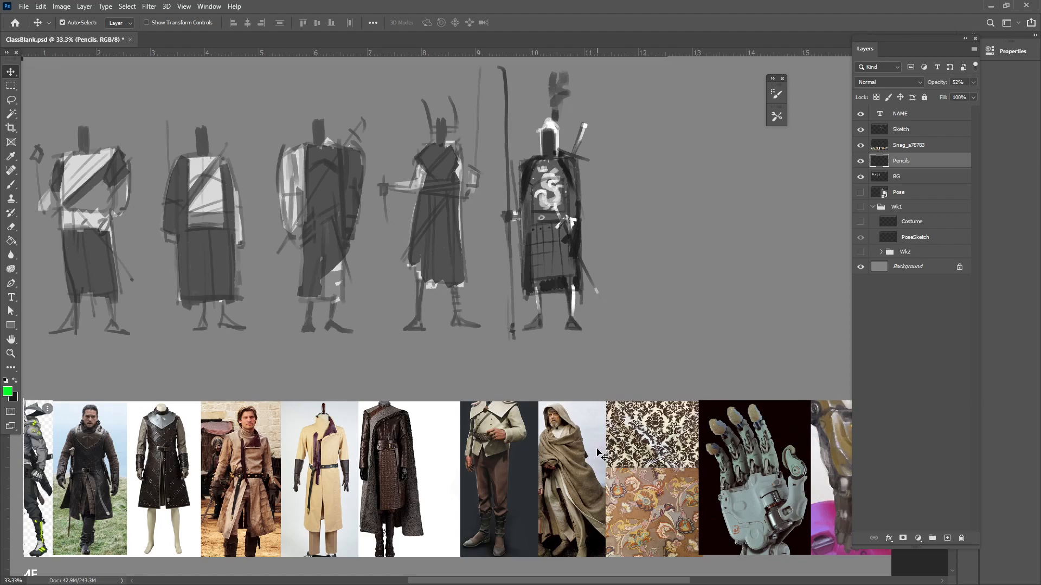
left_click_drag(438, 437, 517, 473)
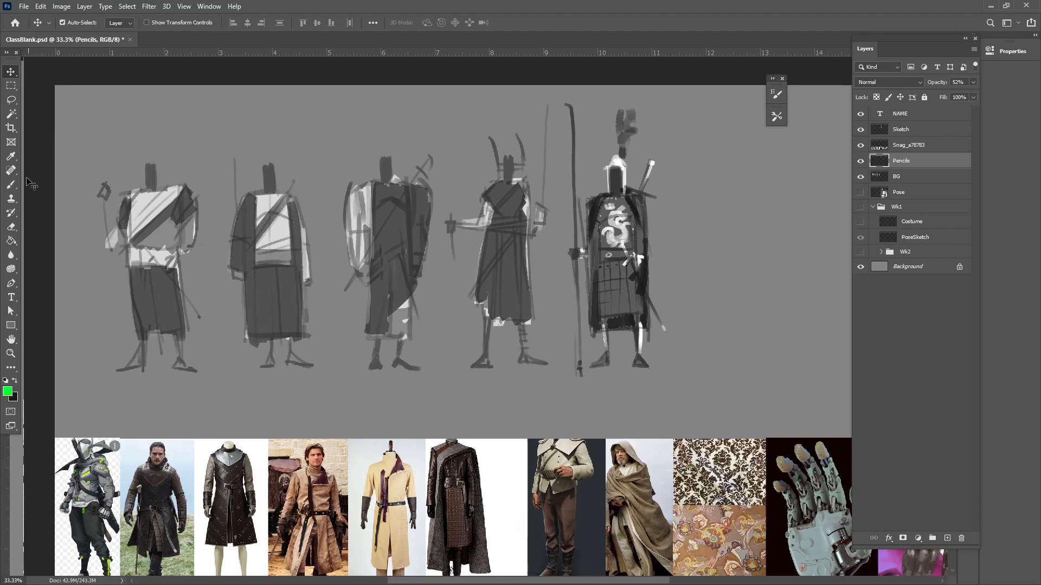
left_click(11, 185)
mouse_move(195, 127)
left_mouse_down()
mouse_move(217, 162)
mouse_move(176, 116)
left_mouse_up()
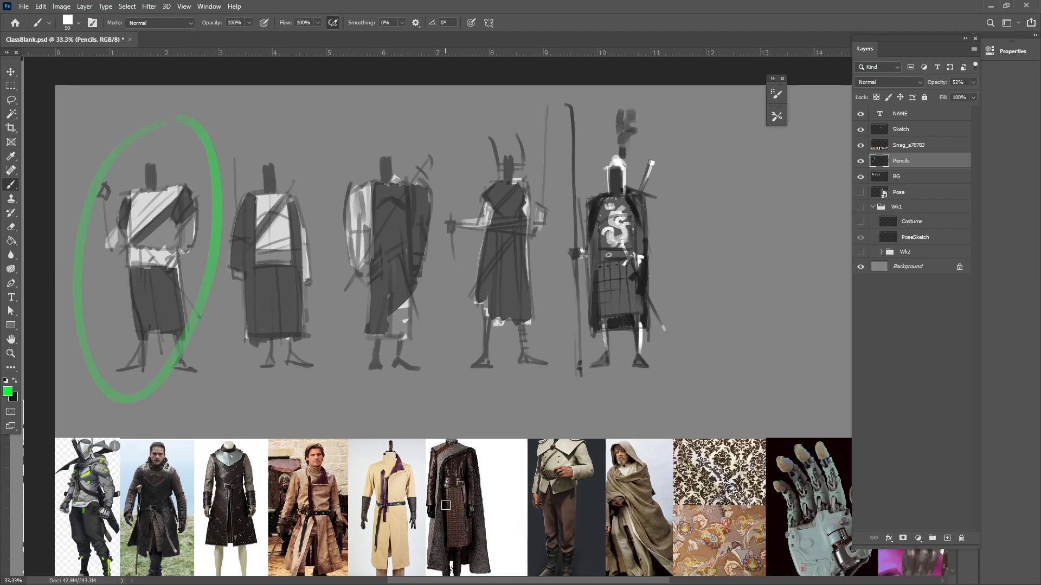
key("ctrl+z")
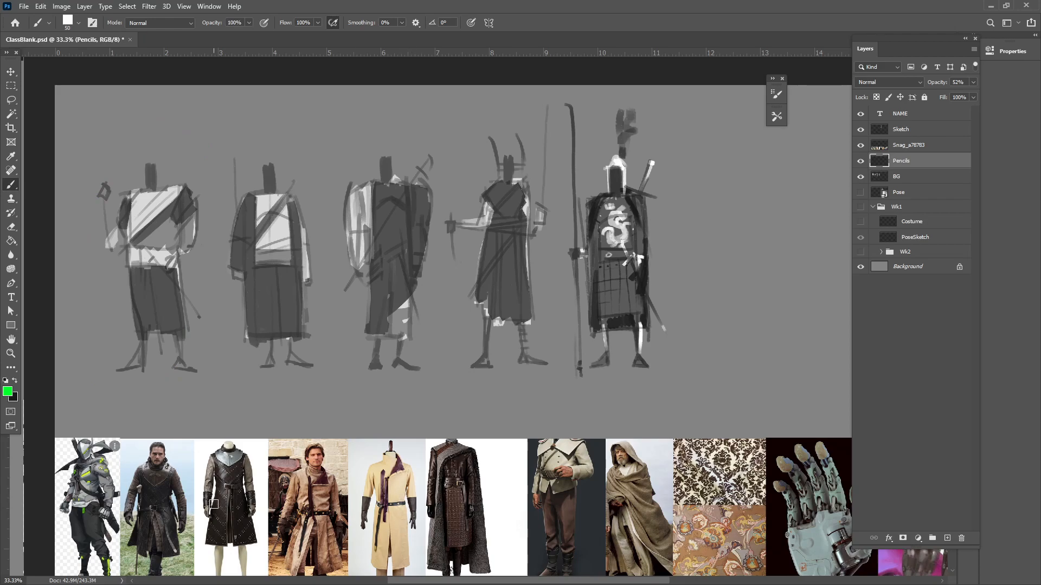
Hide the Snag_a78783 layer with the costume reference photos
left_click(11, 74)
left_click_drag(492, 365, 442, 293)
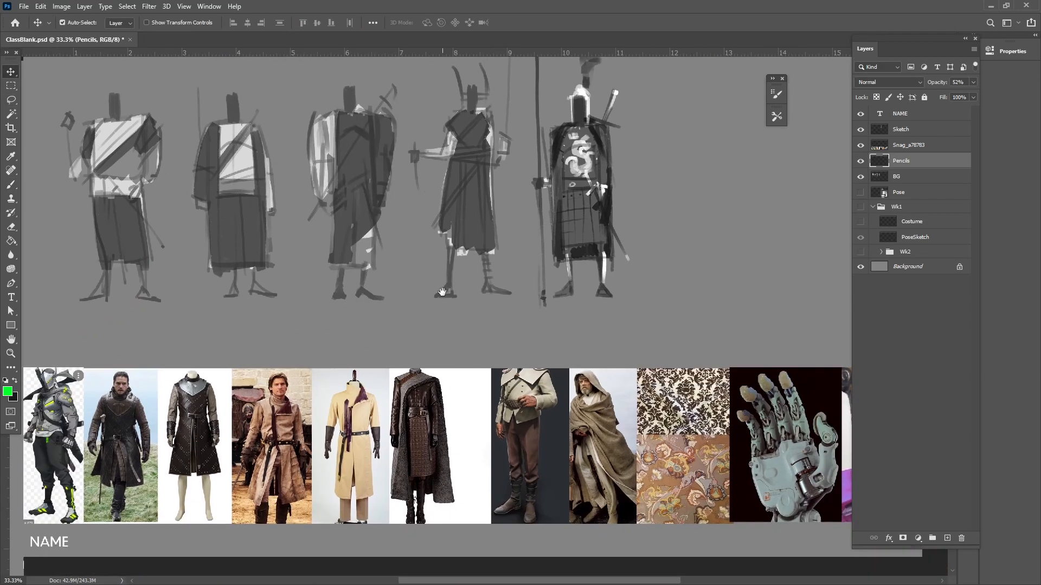
left_click(269, 404)
left_click(861, 145)
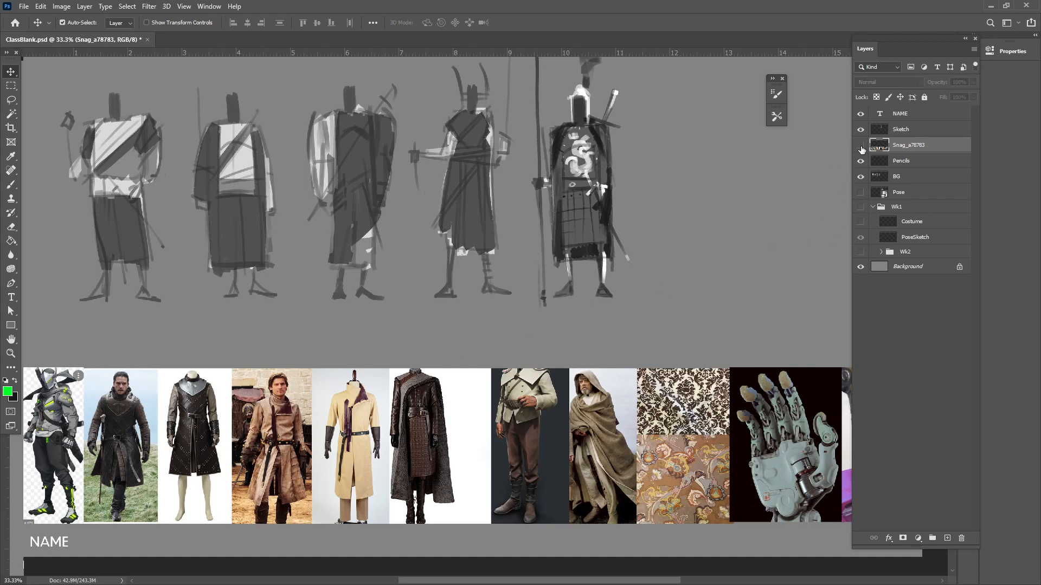
left_click(861, 147)
left_click_drag(515, 325, 530, 395)
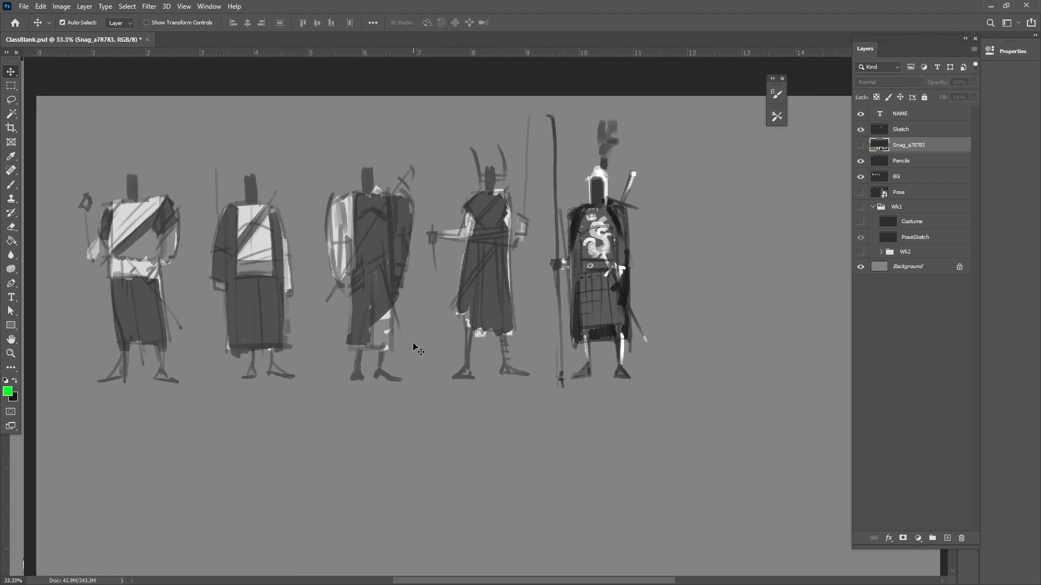
Hide the Sketch layer and, with the BG layer active, select the leftmost figure with the Rectangular Marquee
left_click(11, 86)
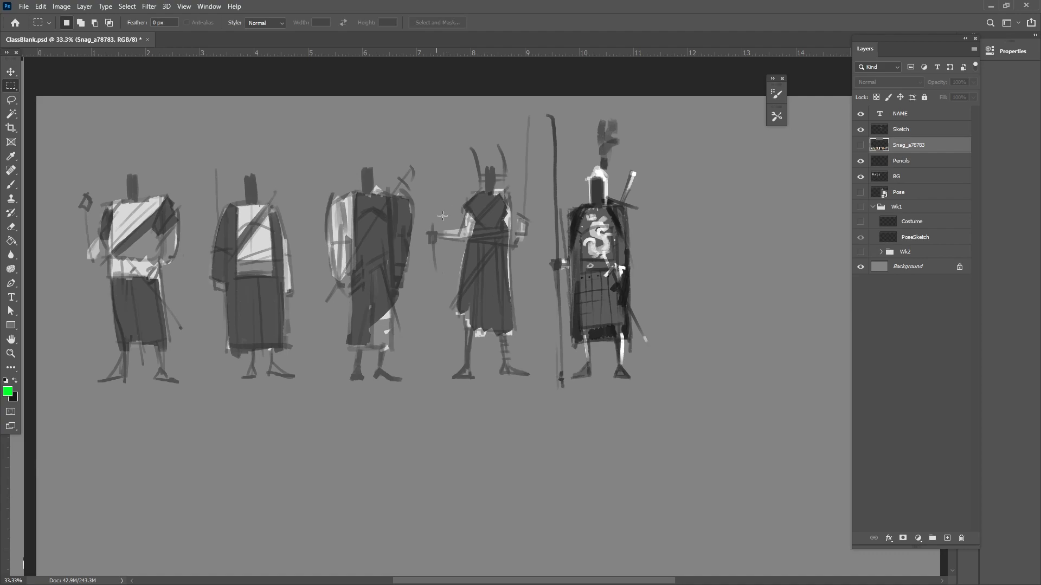
left_click(917, 177)
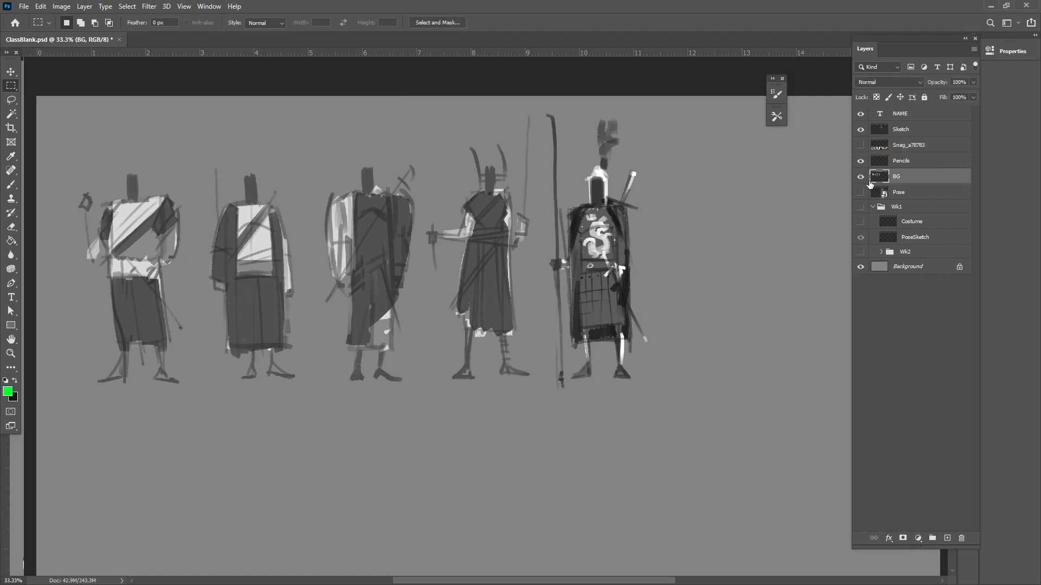
left_click(861, 129)
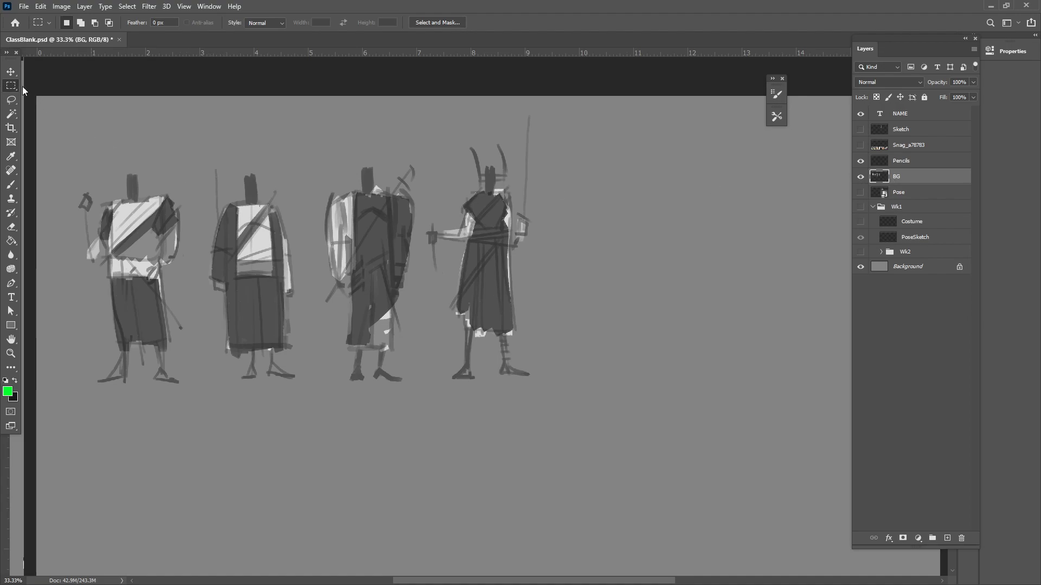
left_click_drag(68, 135, 200, 424)
left_click(41, 6)
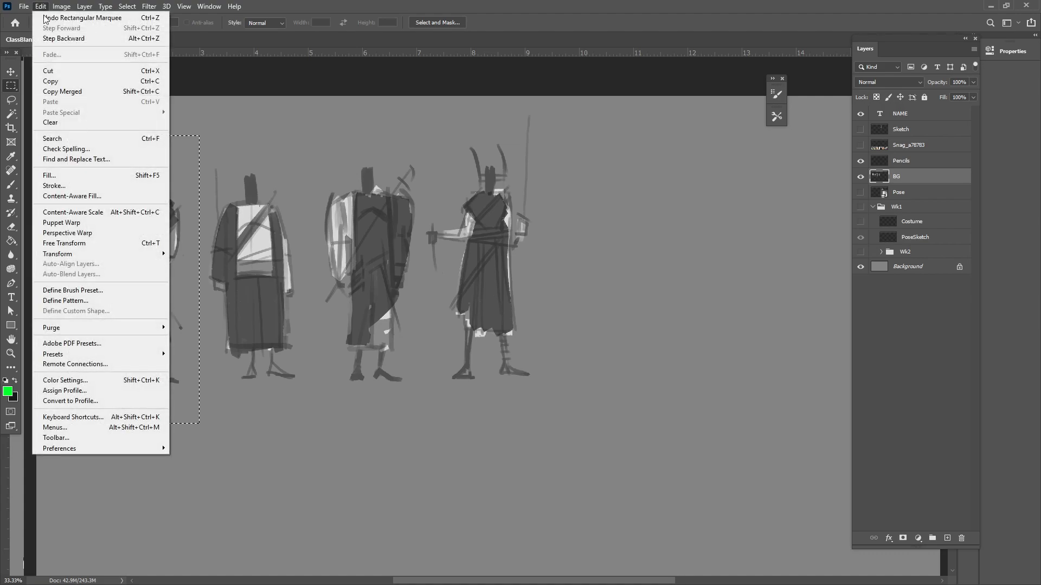
left_click(51, 81)
left_click(41, 6)
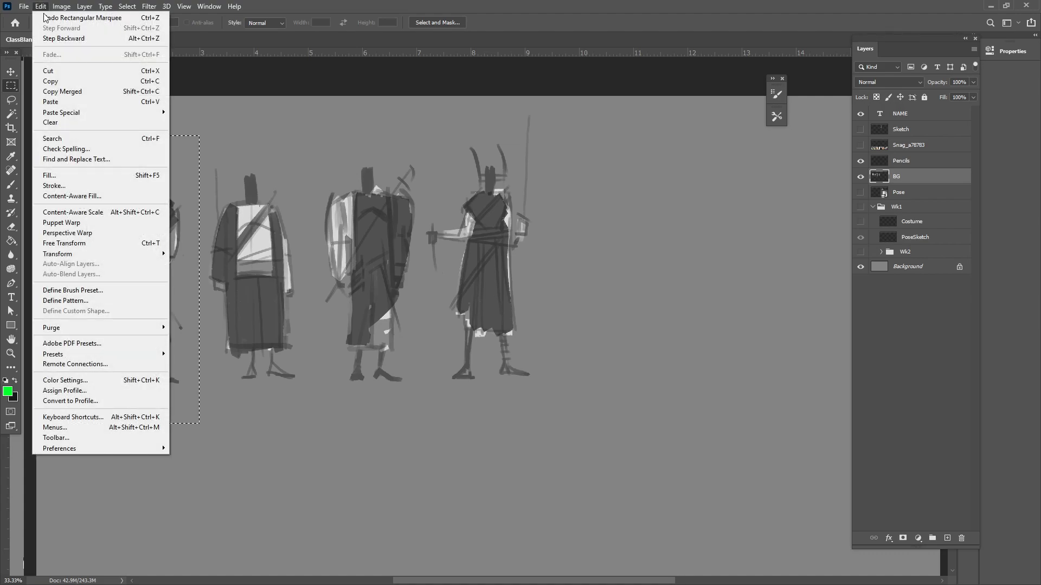
left_click(50, 102)
left_click(11, 71)
left_click_drag(190, 245, 482, 317)
key("ctrl+z")
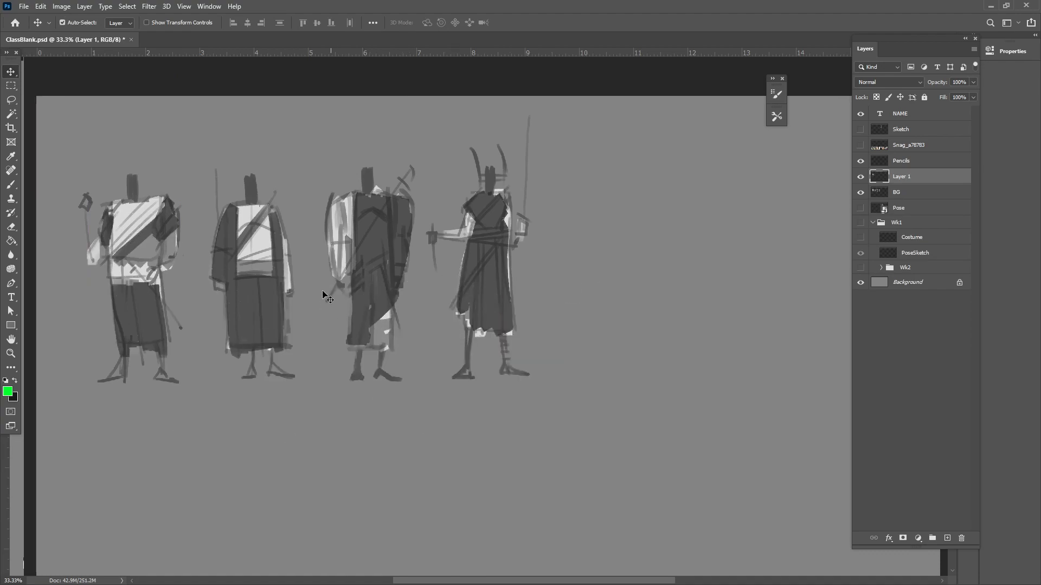
key("ctrl+z")
Copy the selected figure merged from all visible layers and paste it onto a new layer
left_click(41, 6)
left_click(76, 91)
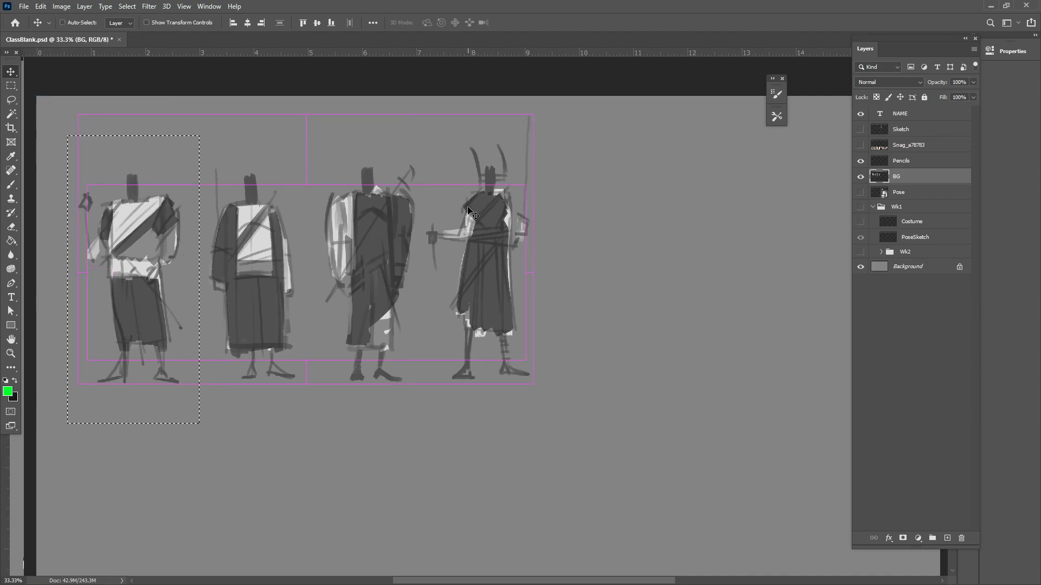
key("ctrl+v")
Place Layer 1 with the pasted figure directly above the Pencils layer in the layer stack
mouse_move(139, 231)
left_mouse_down()
mouse_move(478, 350)
mouse_move(419, 333)
left_mouse_up()
key("ctrl+z")
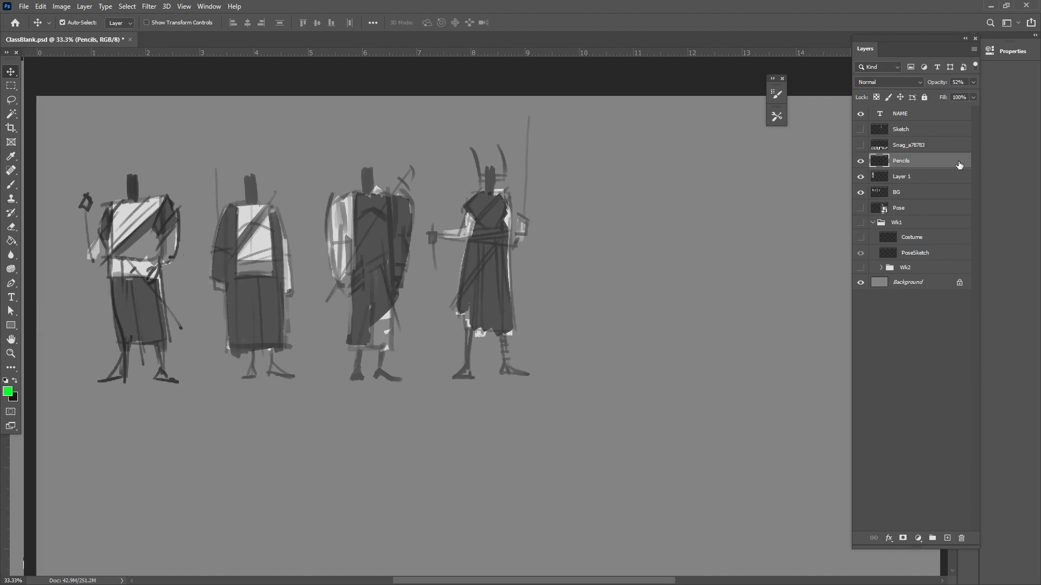
left_click(905, 178)
left_click_drag(905, 178, 904, 161)
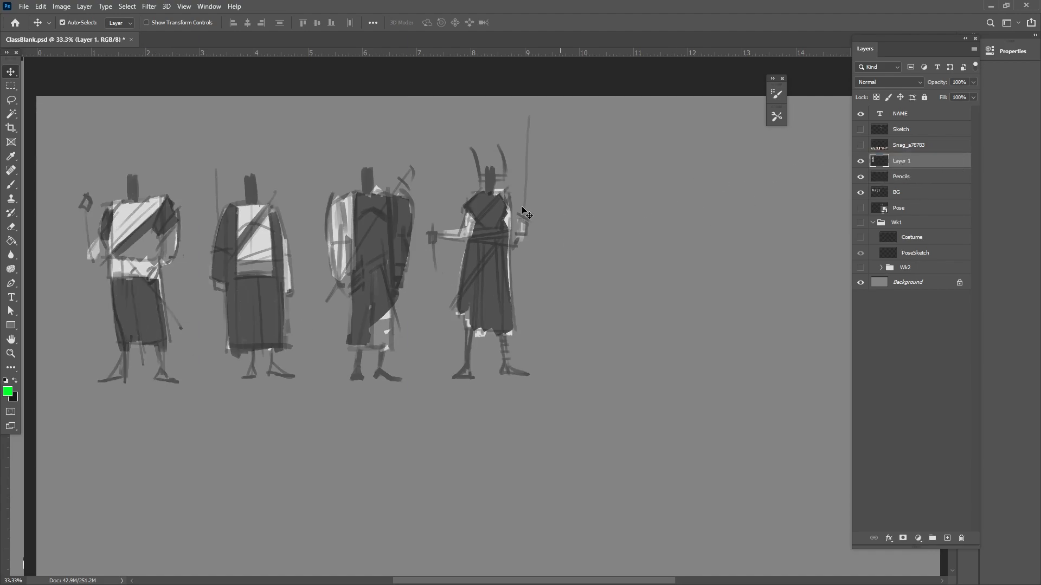
Hide the Pencils and BG layers and position the copied figure near the left edge of the canvas
left_click_drag(134, 213, 674, 219)
left_click_drag(654, 273, 657, 244)
left_click_drag(860, 183, 860, 195)
mouse_move(677, 221)
left_mouse_down()
mouse_move(284, 261)
mouse_move(157, 252)
mouse_move(135, 210)
mouse_move(171, 214)
left_mouse_up()
Enlarge the copied figure proportionally with Free Transform so it fills most of the canvas height
key("ctrl+t")
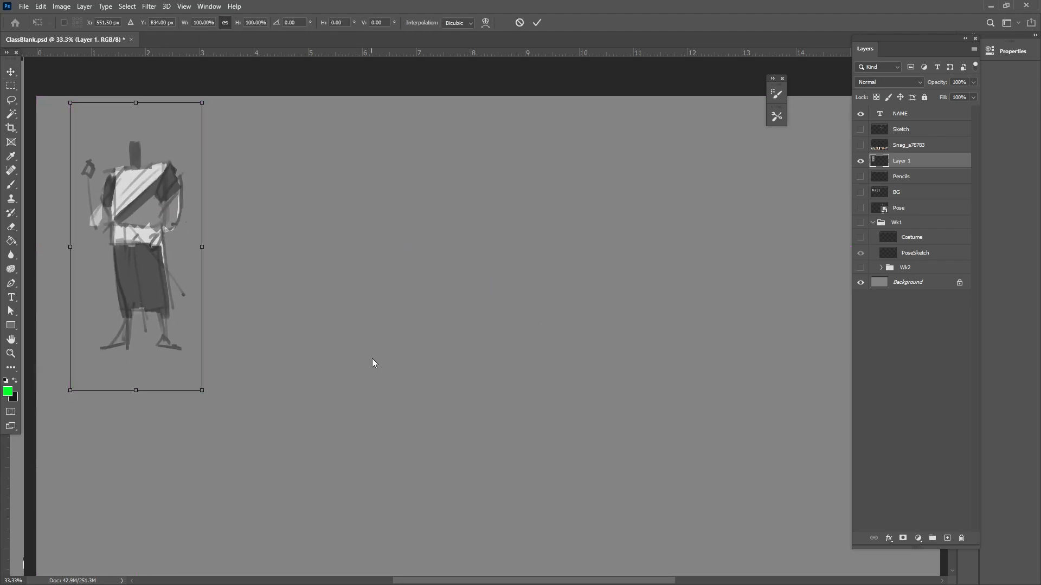
left_click_drag(201, 391, 428, 506)
key("Return")
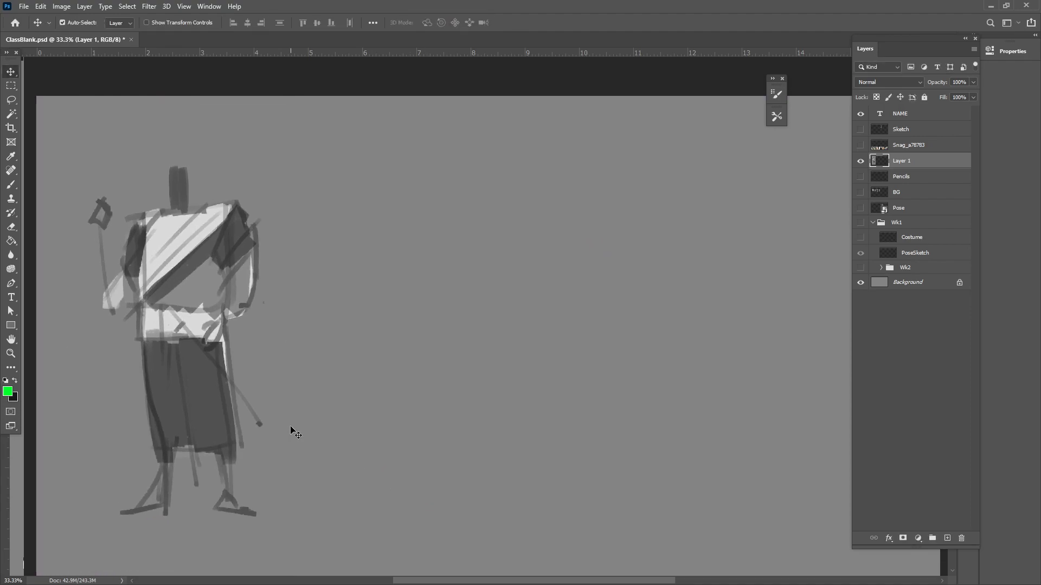
Draw green ovals for the head and ribcage over the enlarged figure with a size 25 brush
left_click(11, 186)
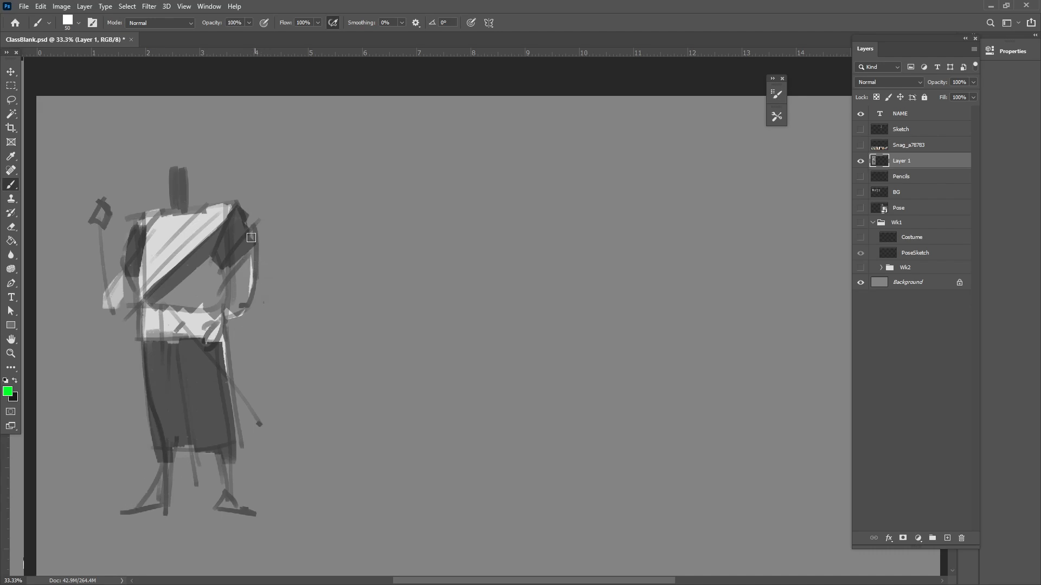
key("bracketleft")
key("bracketleft")
mouse_move(199, 200)
left_mouse_down()
mouse_move(167, 162)
mouse_move(196, 200)
mouse_move(201, 254)
mouse_move(182, 213)
left_mouse_up()
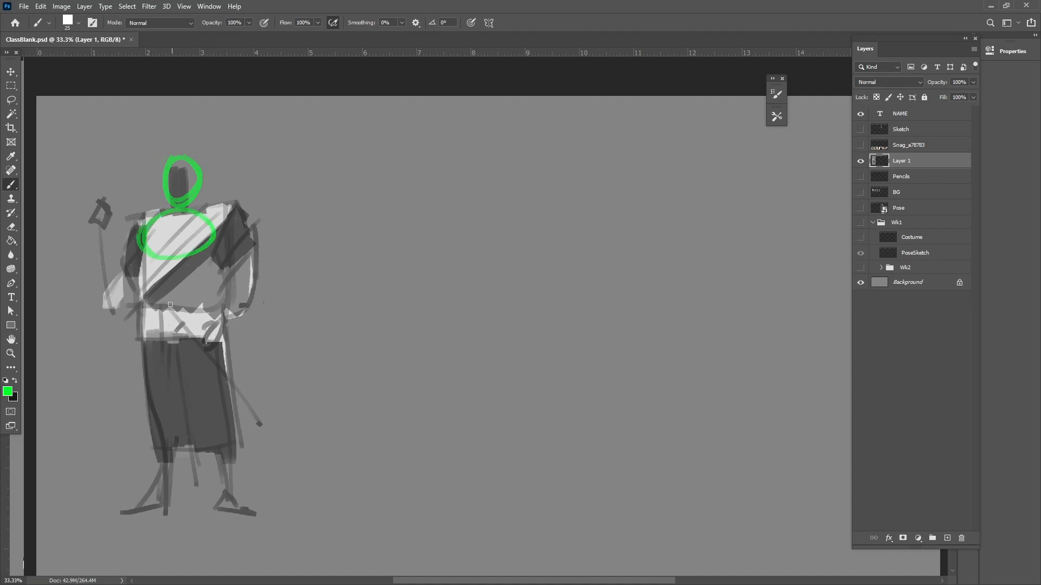
Draw green construction lines for the torso sides, hips and both legs, and mark the shoulder on the sword side
mouse_move(156, 259)
left_mouse_down()
mouse_move(163, 490)
mouse_move(139, 510)
left_mouse_up()
left_click_drag(190, 262, 191, 296)
left_click_drag(201, 383, 228, 507)
mouse_move(145, 335)
left_mouse_down()
mouse_move(142, 361)
mouse_move(195, 367)
left_mouse_up()
left_click_drag(210, 249, 216, 391)
left_click_drag(218, 212, 217, 231)
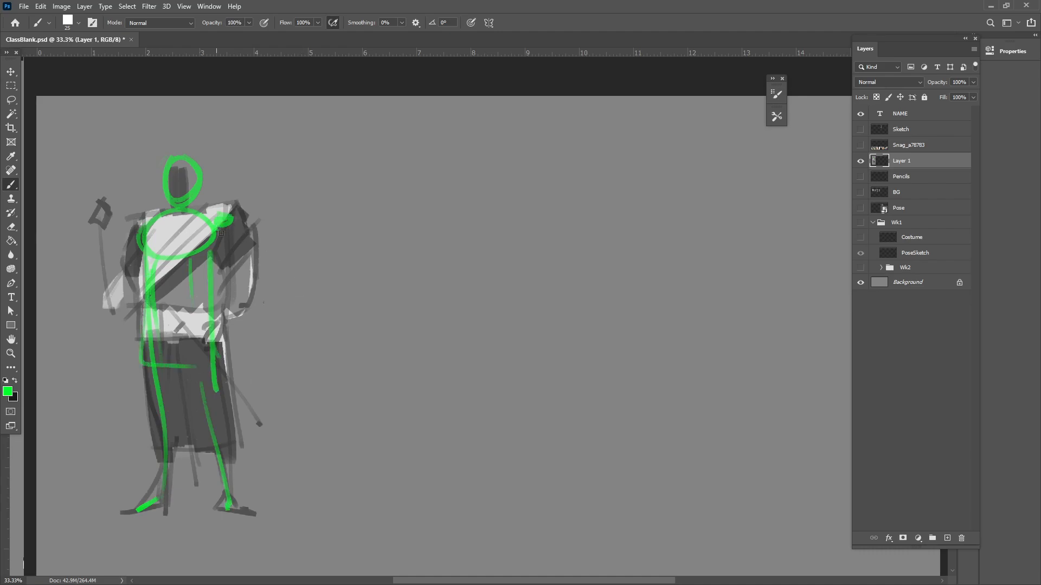
Draw the bent arm with its shoulder joint, elbow and raised hand in green strokes
left_click_drag(138, 232, 139, 220)
left_click_drag(144, 236, 120, 294)
left_click_drag(90, 226, 110, 220)
mouse_move(92, 226)
left_mouse_down()
mouse_move(99, 255)
mouse_move(108, 247)
left_mouse_up()
mouse_move(110, 220)
left_mouse_down()
mouse_move(113, 233)
mouse_move(96, 242)
mouse_move(104, 275)
left_mouse_up()
left_click_drag(100, 253, 118, 285)
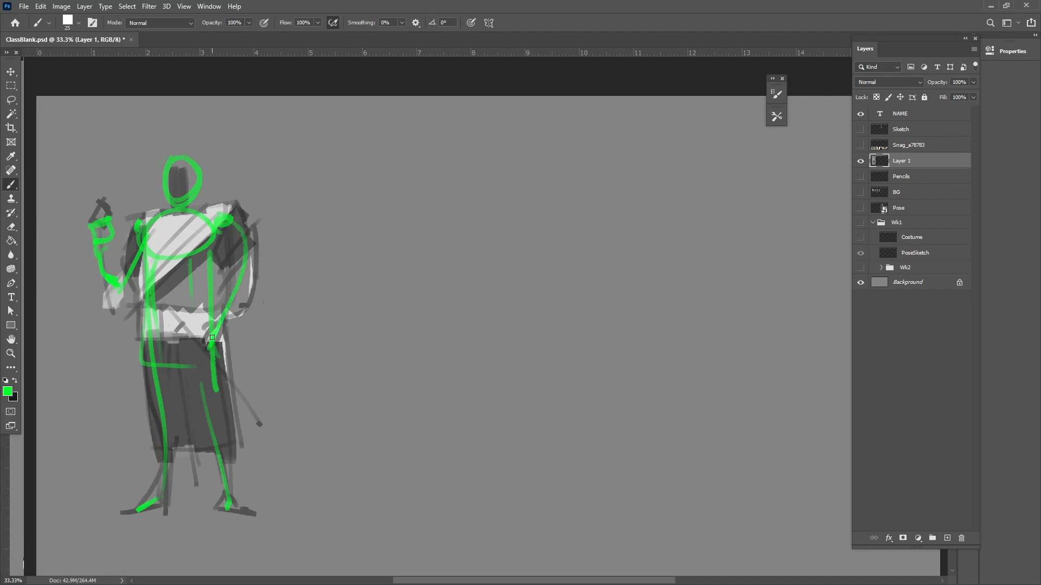
Draw the other arm reaching down to the hip, with the hand on the sword hilt and the blade line
mouse_move(225, 222)
left_mouse_down()
mouse_move(243, 293)
mouse_move(219, 341)
left_mouse_up()
left_click_drag(233, 319, 204, 369)
mouse_move(204, 362)
left_mouse_down()
mouse_move(226, 335)
mouse_move(174, 341)
mouse_move(195, 333)
left_mouse_up()
left_click_drag(208, 352, 281, 462)
Reinforce the leg on the sword side and draw both feet in green
mouse_move(364, 466)
left_mouse_down()
mouse_move(407, 478)
mouse_move(432, 462)
left_mouse_up()
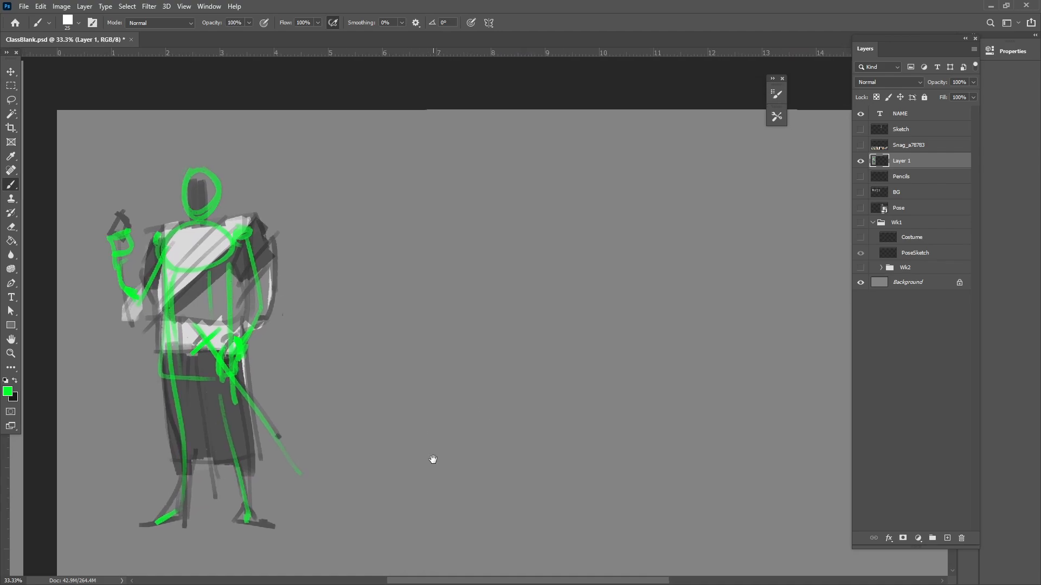
left_click_drag(220, 379, 251, 496)
mouse_move(217, 399)
left_mouse_down()
mouse_move(247, 516)
mouse_move(271, 527)
mouse_move(254, 533)
left_mouse_up()
mouse_move(158, 525)
left_mouse_down()
mouse_move(133, 532)
mouse_move(185, 511)
left_mouse_up()
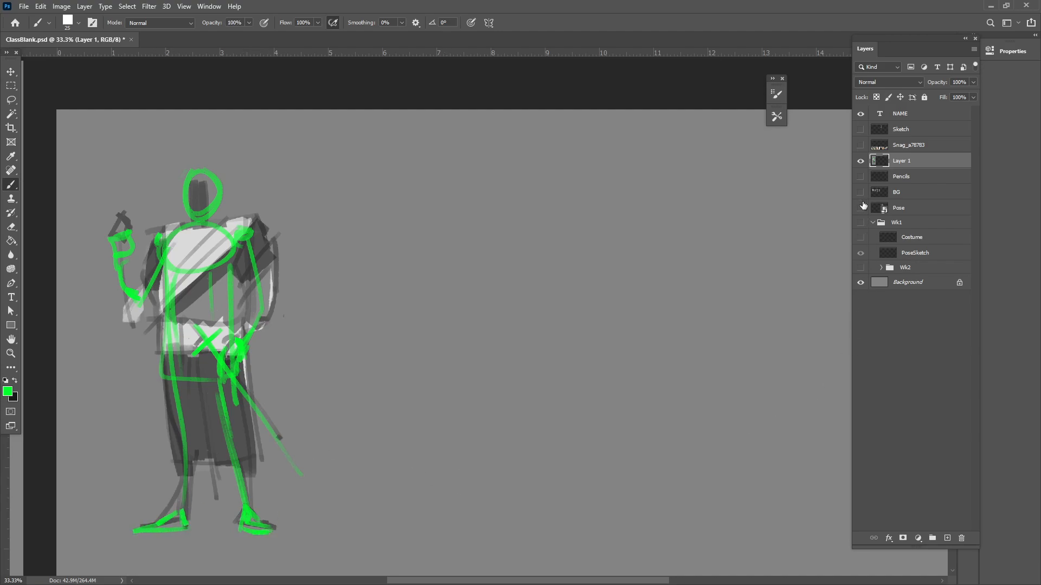
Show the Pose layer with the 3D mannequin next to the figure sketch
left_click(11, 72)
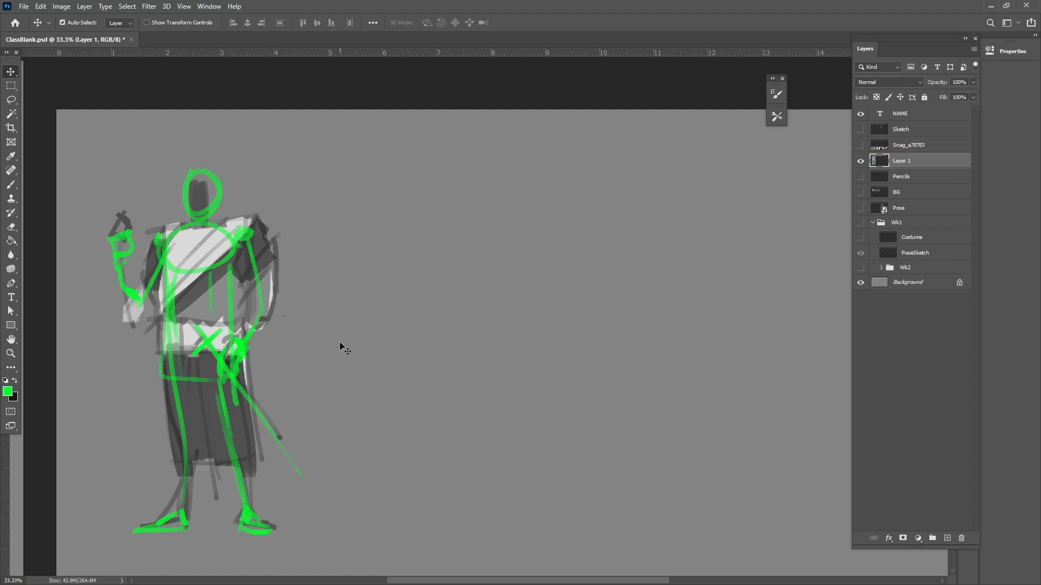
left_click_drag(451, 431, 375, 388)
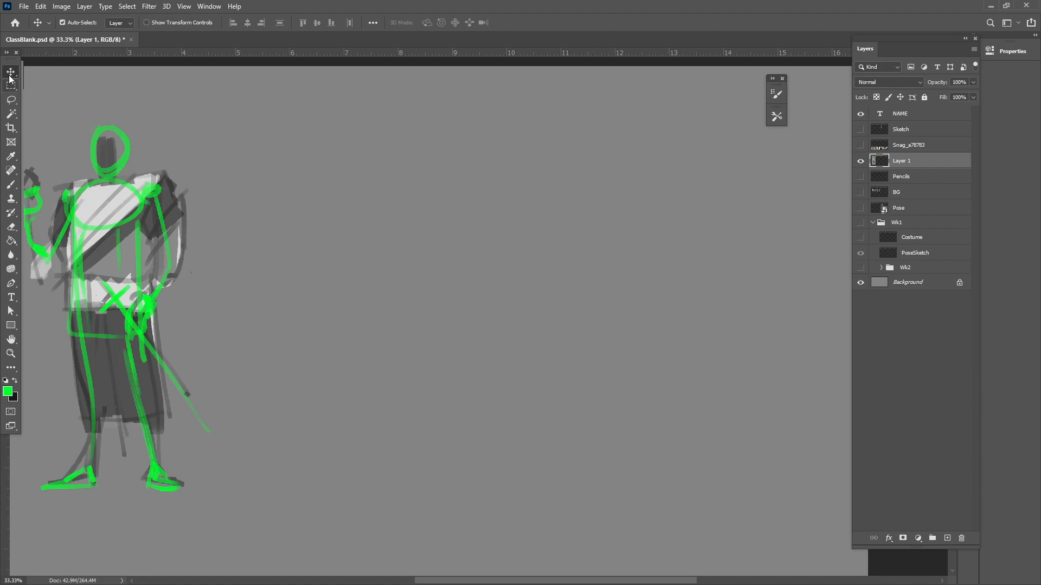
left_click_drag(271, 238, 336, 235)
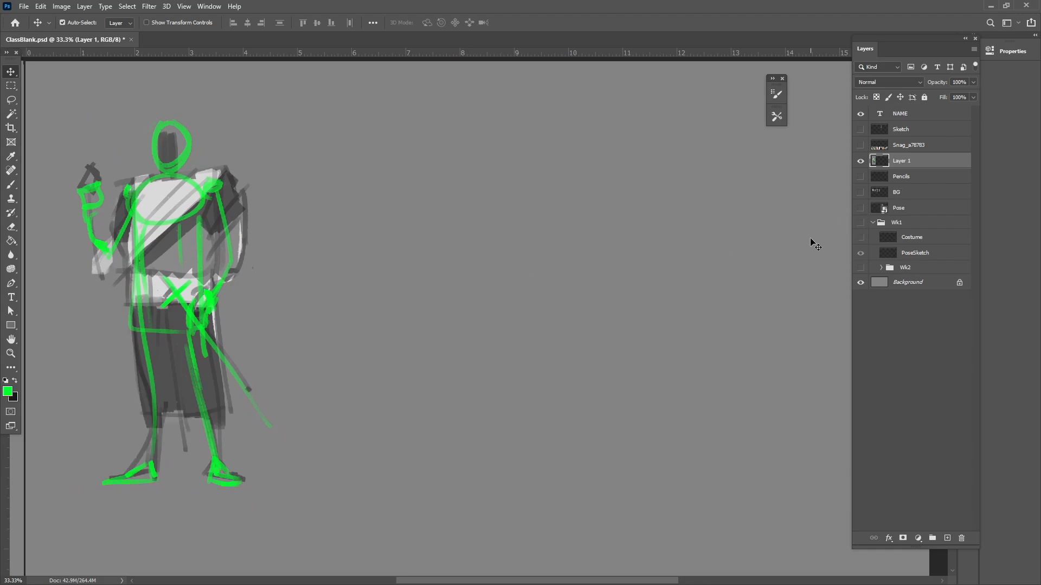
left_click(860, 209)
left_click_drag(675, 276, 607, 274)
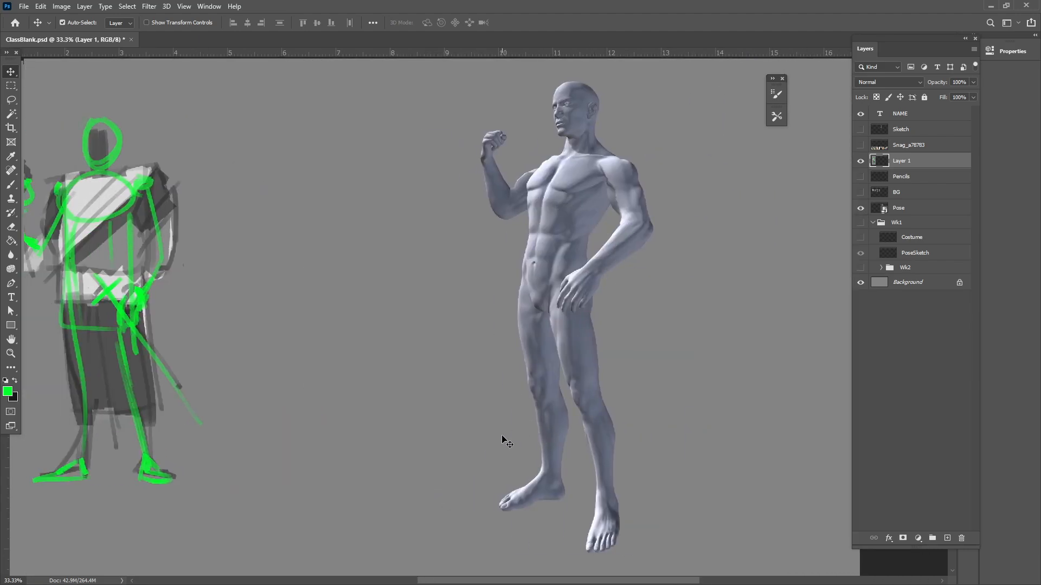
left_click_drag(414, 430, 377, 436)
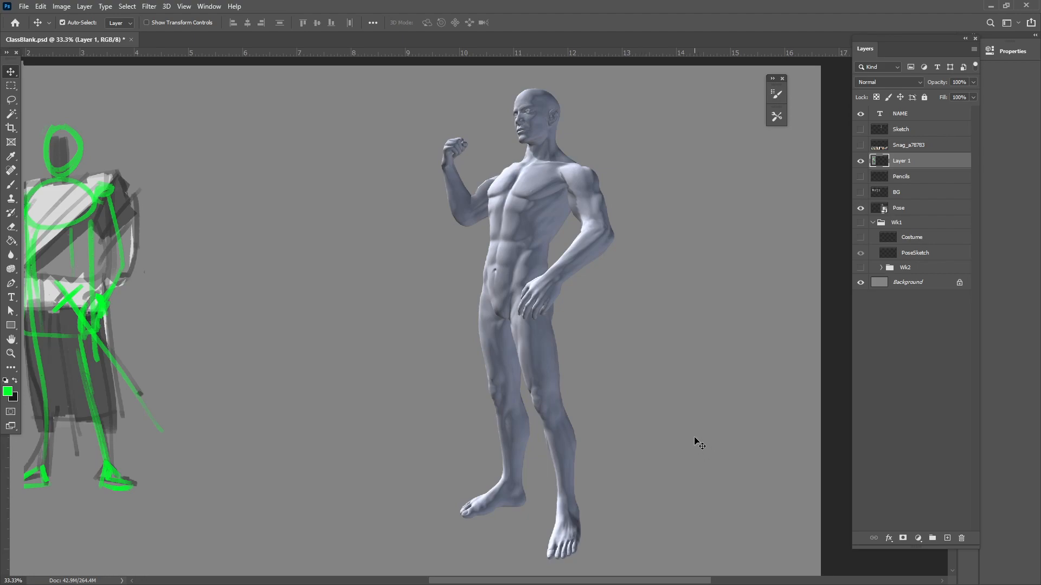
Add a new empty layer directly above the Pose layer for brush work
left_click(11, 184)
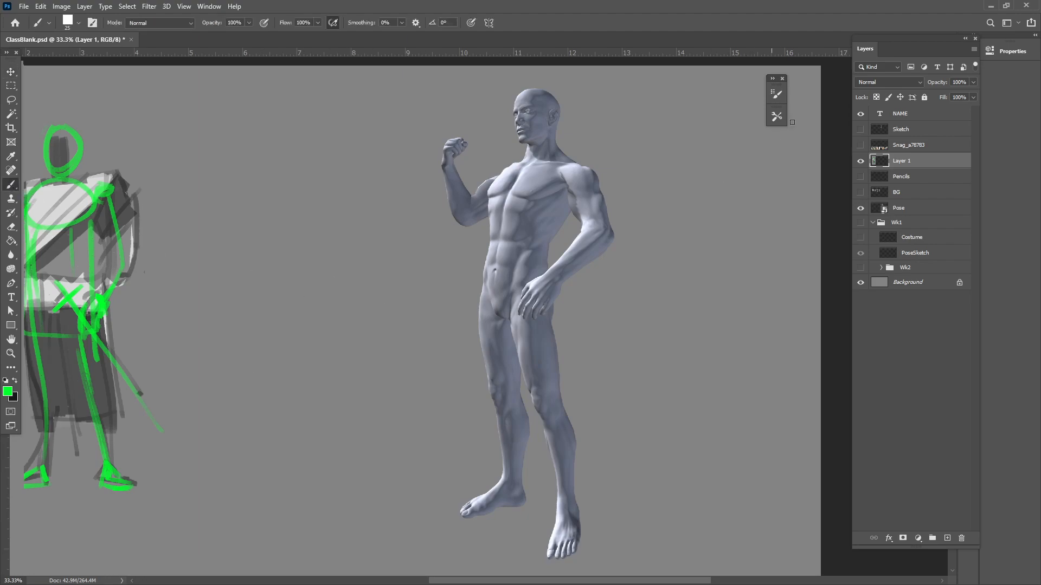
left_click(908, 208)
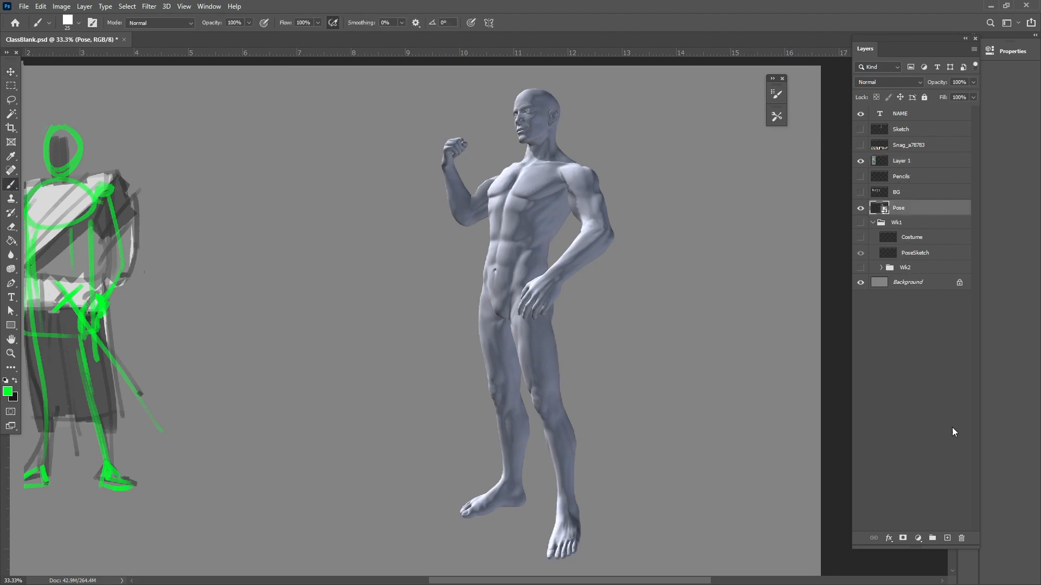
left_click(947, 539)
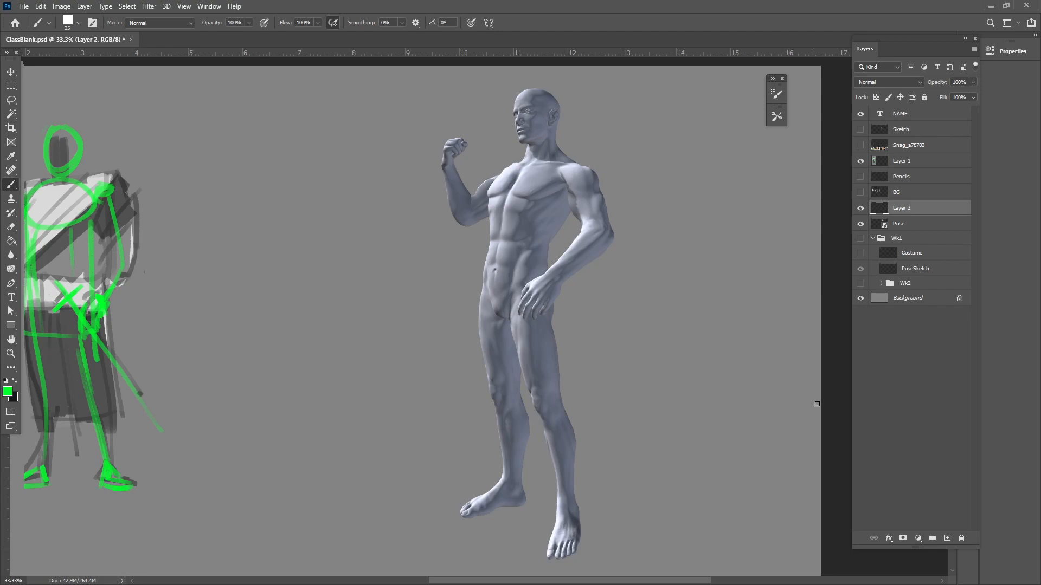
Choose the 1_Pencil_b brush from the tool presets
left_click(777, 116)
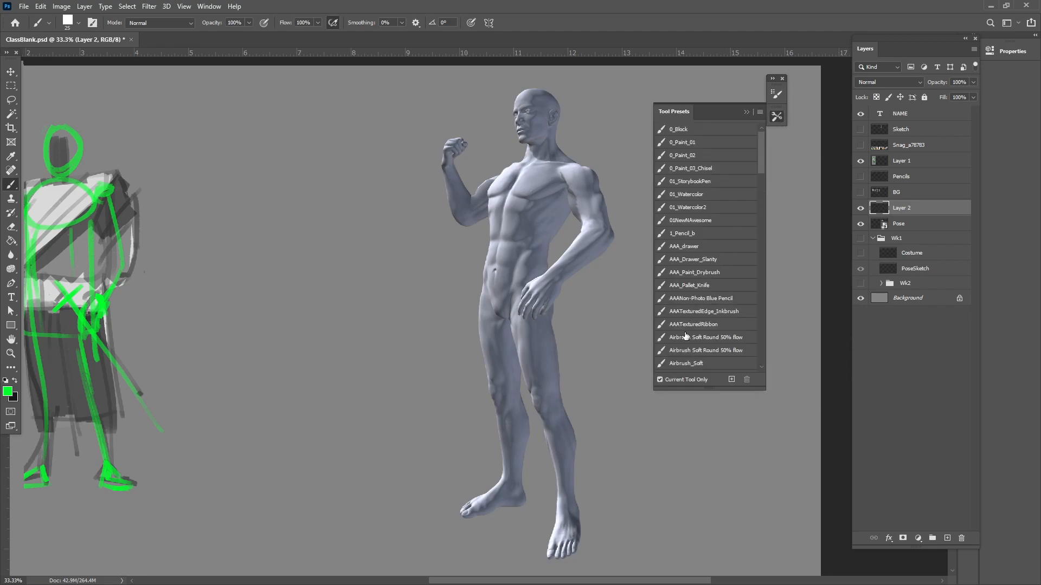
left_click(688, 234)
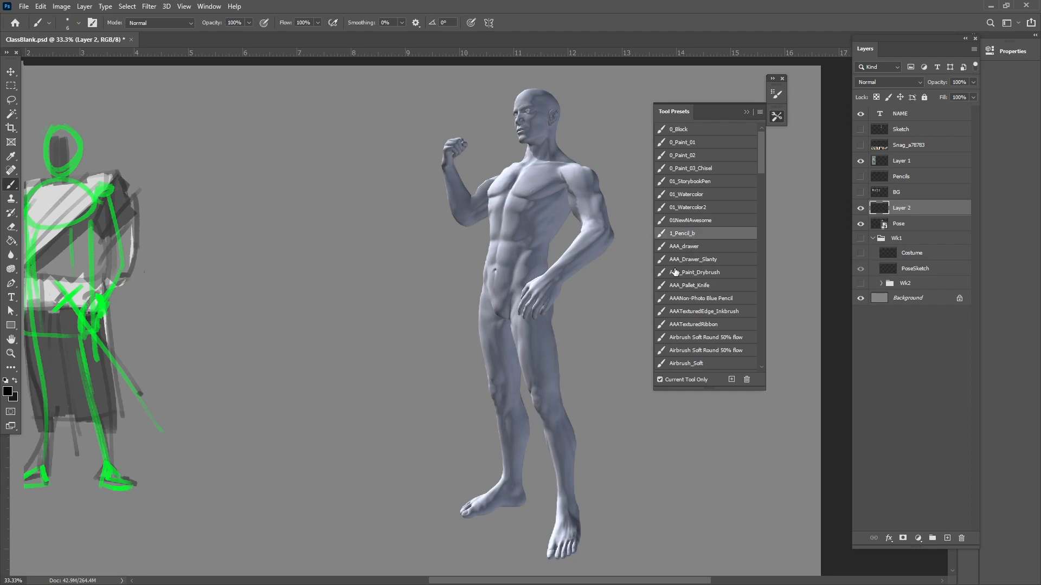
left_click(747, 111)
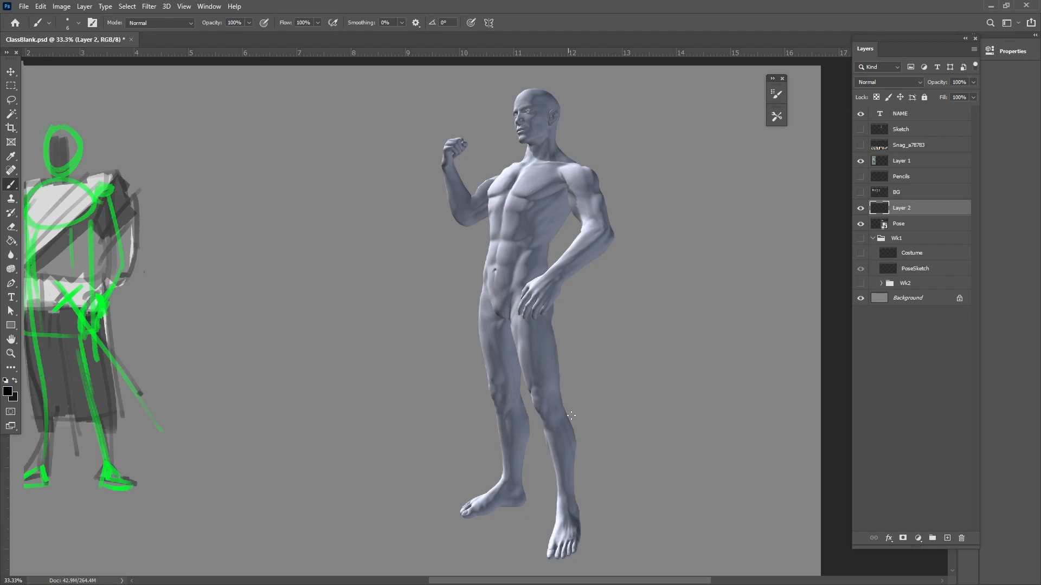
left_click(777, 116)
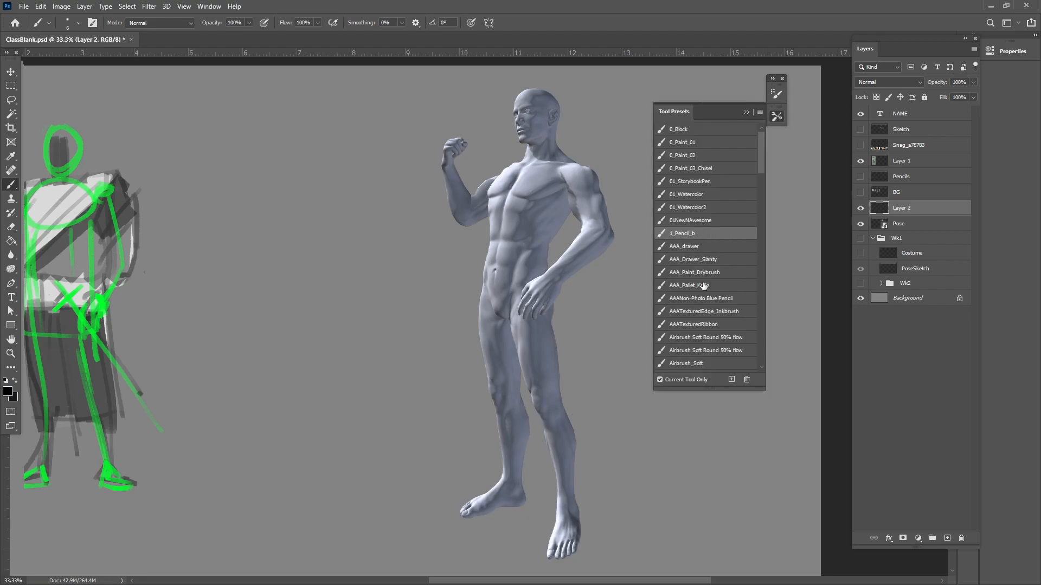
Lower the opacity of the Pose layer to 38%
left_click(747, 112)
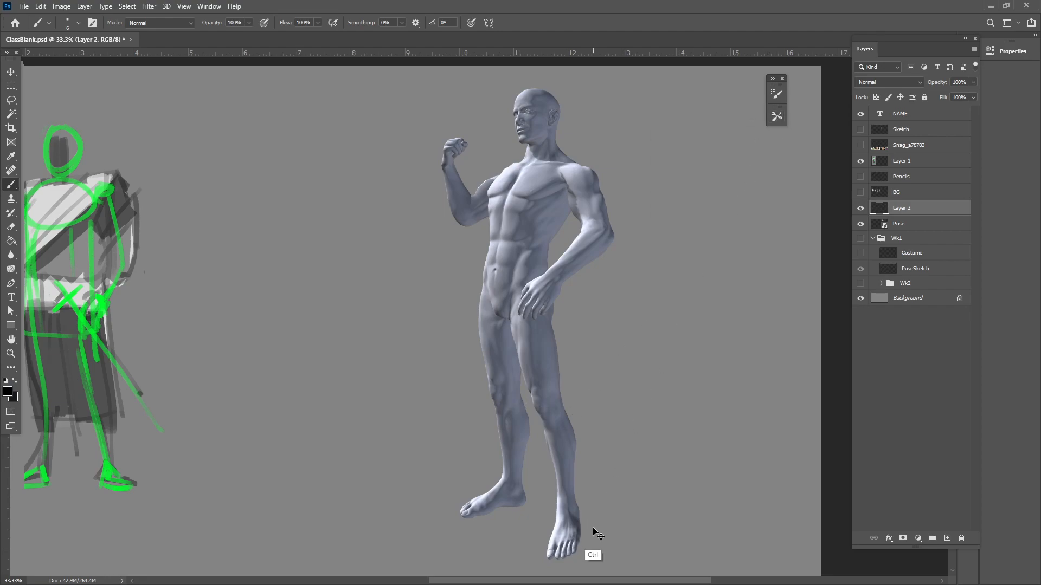
key("ctrl+plus")
left_click_drag(673, 355, 530, 490)
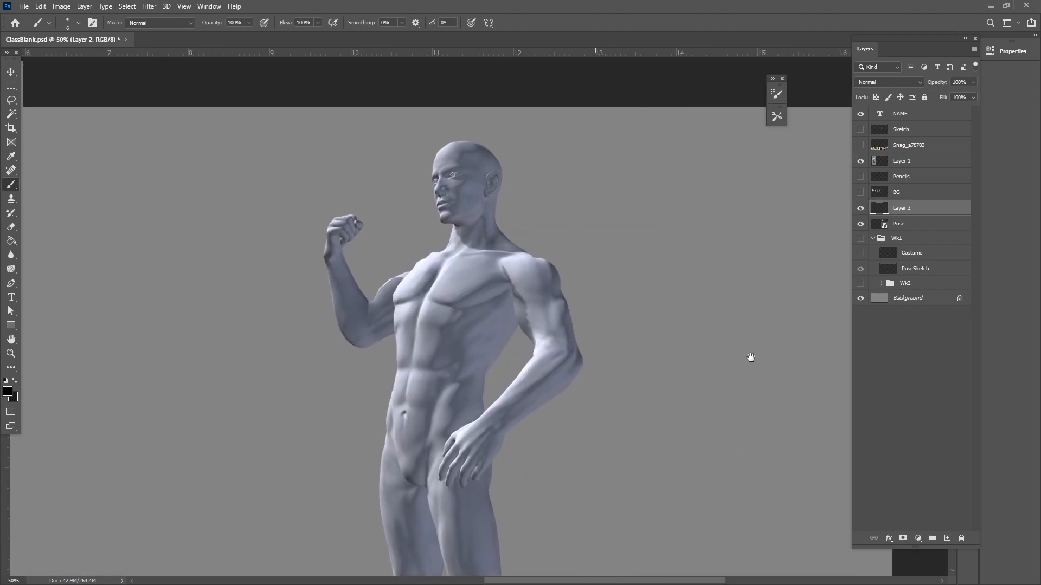
key("alt+bracketleft")
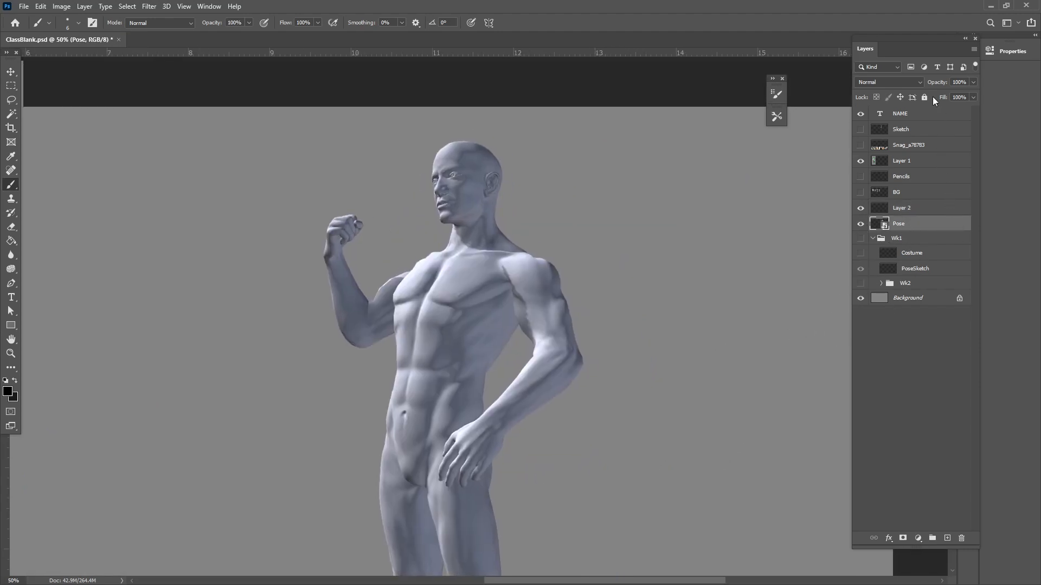
left_click_drag(937, 86, 916, 88)
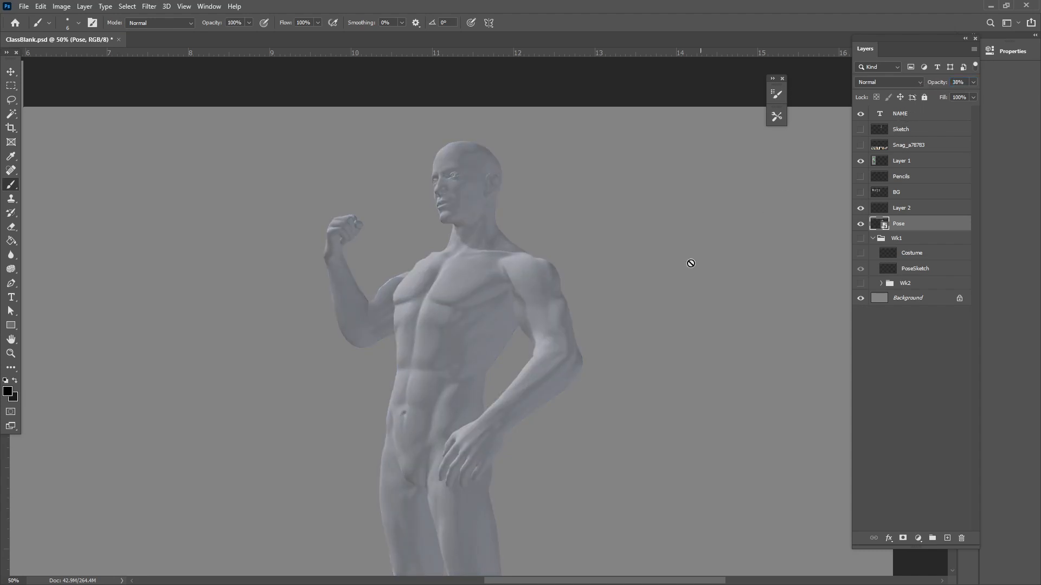
Make Layer 2 the active layer for pencilling over the mannequin's head
key("ctrl+plus")
key("ctrl+plus")
left_click_drag(454, 216, 409, 481)
key("ctrl+plus")
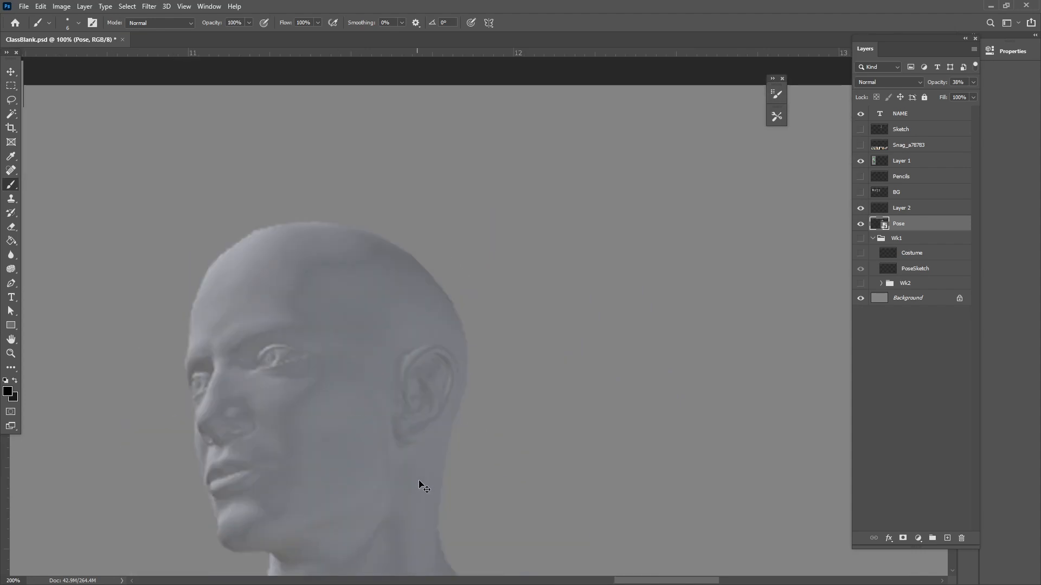
left_click_drag(420, 515, 474, 439)
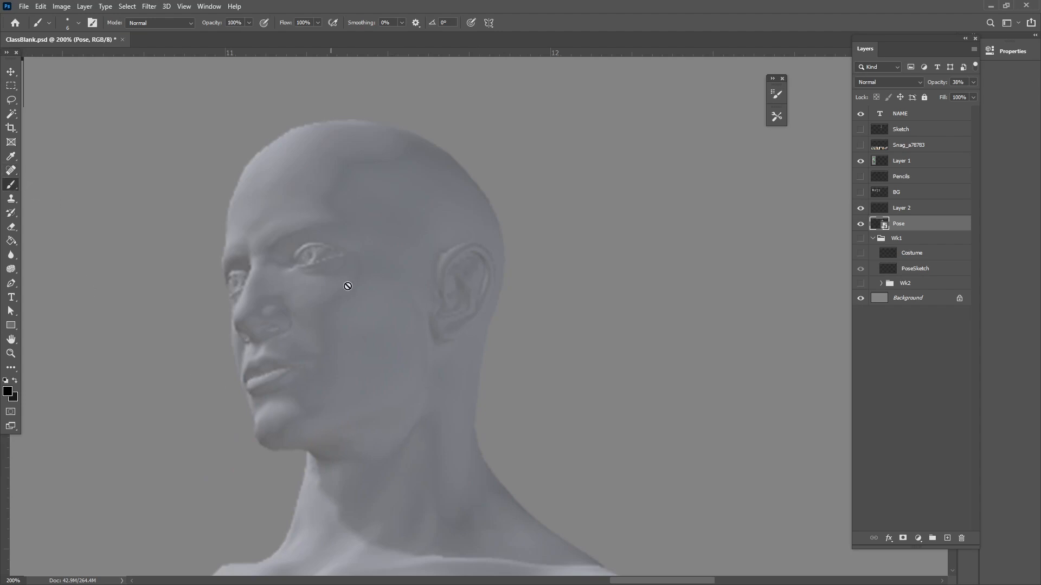
key("alt+bracketright")
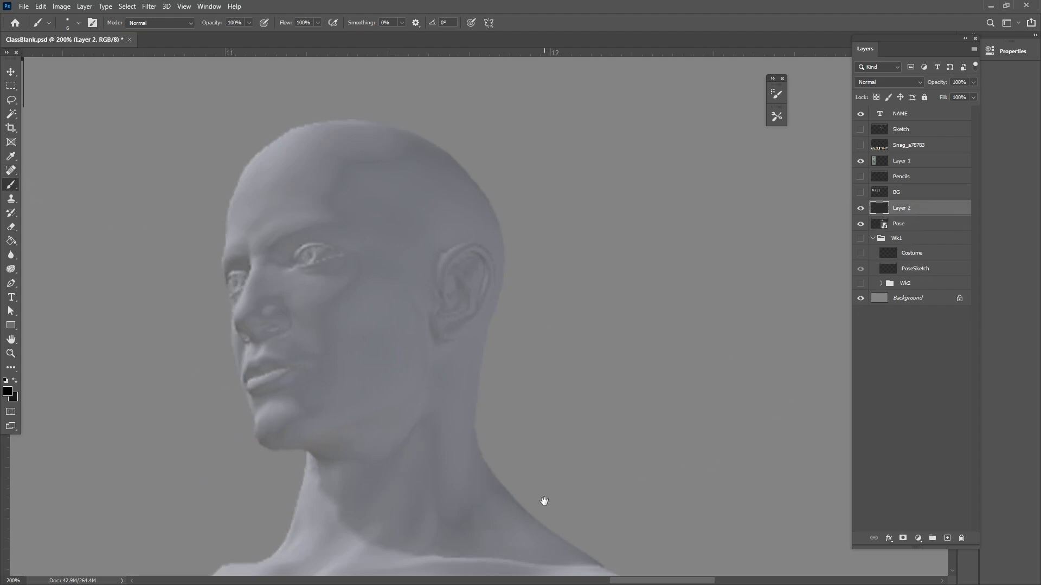
Pencil the head's outer contour around the cranium, back of the neck, face profile and underside of the chin
left_click_drag(542, 500, 581, 464)
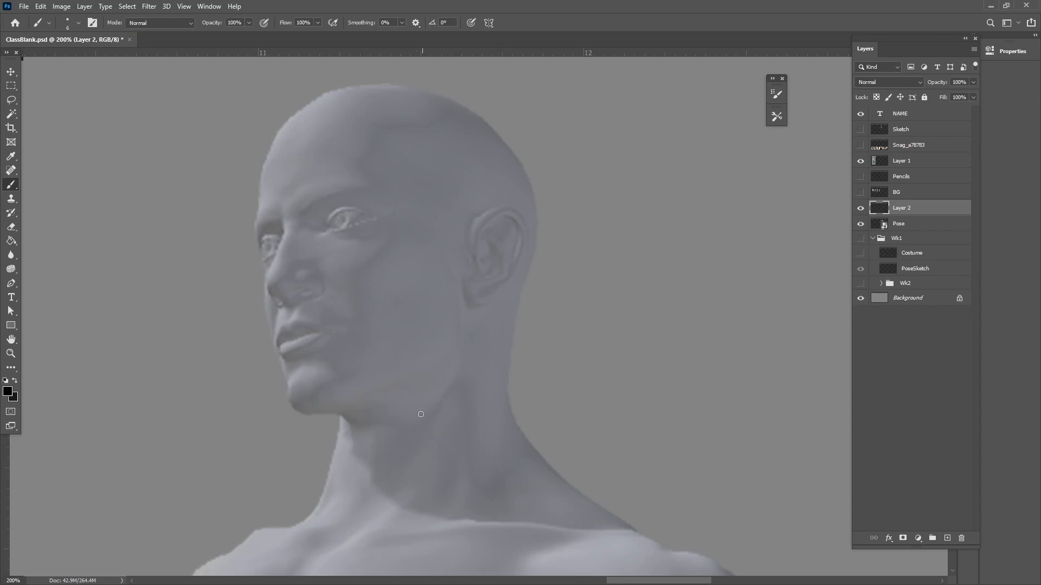
left_click_drag(517, 387, 473, 471)
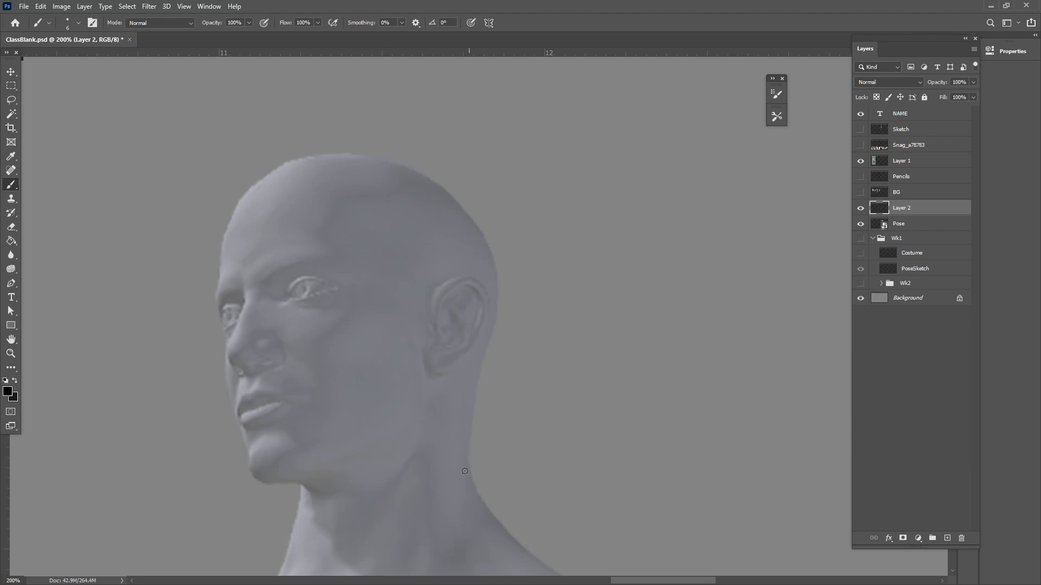
mouse_move(455, 478)
left_mouse_down()
mouse_move(537, 276)
mouse_move(501, 404)
left_mouse_up()
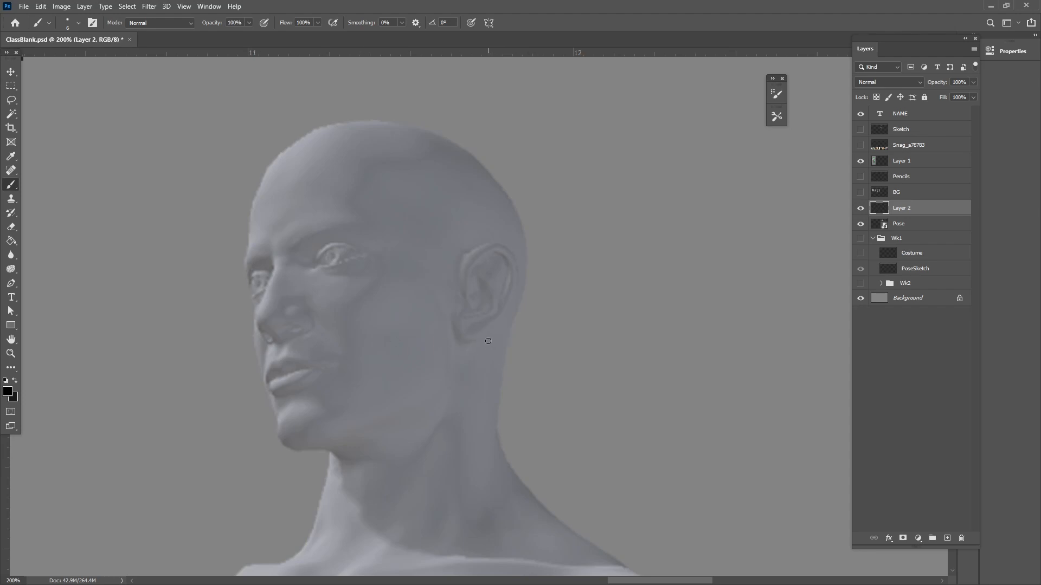
mouse_move(238, 253)
left_mouse_down()
mouse_move(251, 192)
mouse_move(403, 113)
mouse_move(515, 220)
mouse_move(499, 368)
mouse_move(522, 495)
left_mouse_up()
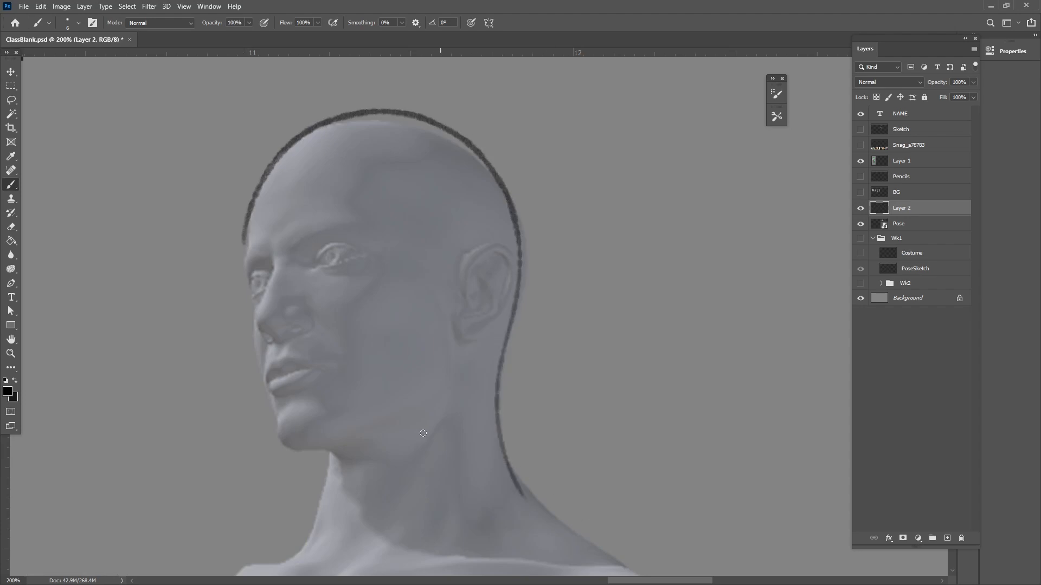
mouse_move(244, 250)
left_mouse_down()
mouse_move(248, 355)
mouse_move(266, 391)
left_mouse_up()
left_click(276, 445, "shift")
left_click(354, 470, "shift")
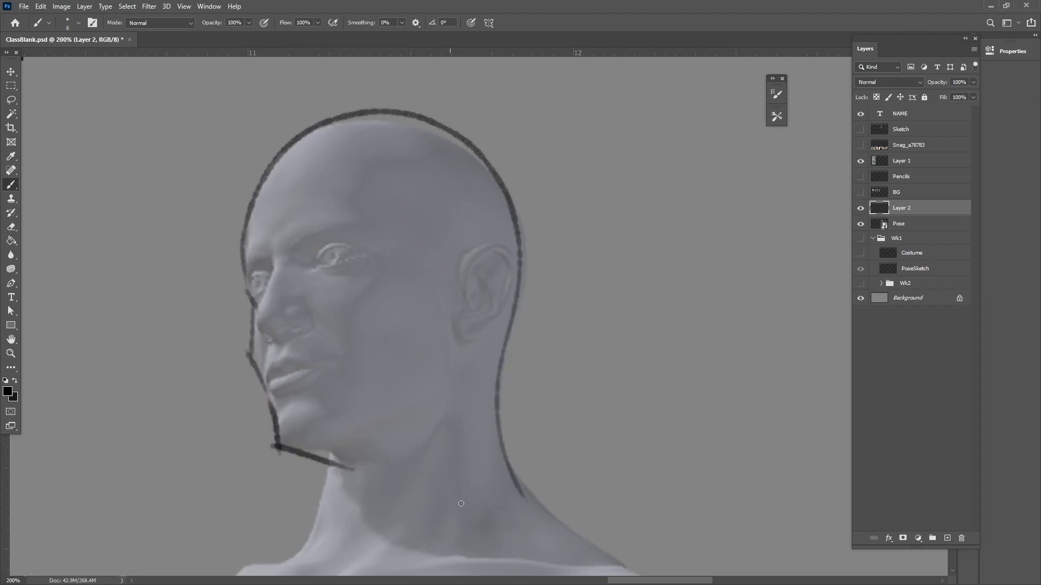
Draw the curved jawline from the chin up toward the ear
left_click_drag(310, 437, 419, 425)
key("ctrl+z")
mouse_move(317, 432)
left_mouse_down()
mouse_move(412, 415)
mouse_move(450, 350)
left_mouse_up()
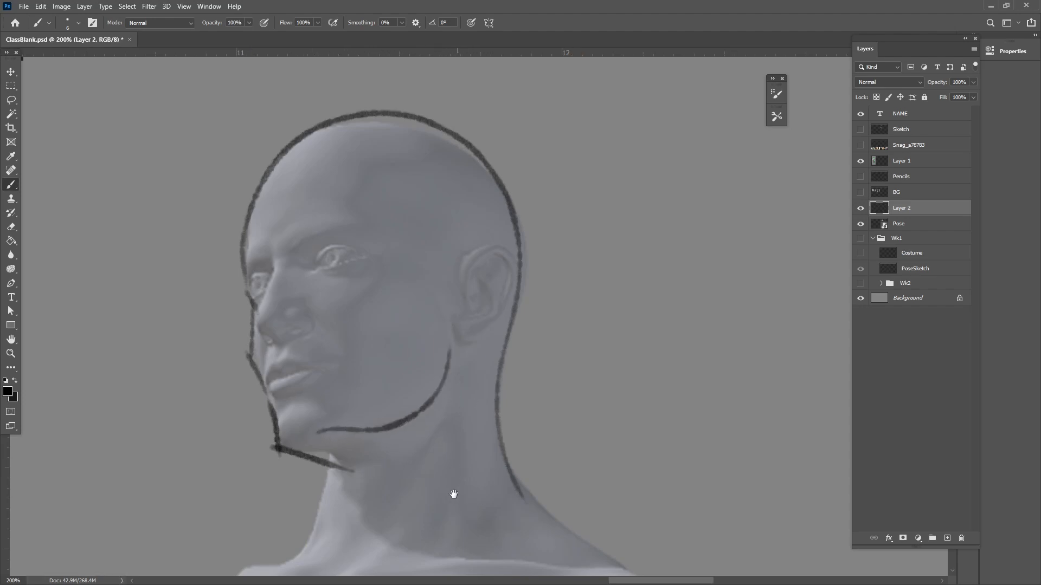
left_click_drag(454, 492, 439, 540)
key("ctrl+z")
left_click_drag(314, 471, 436, 421)
key("ctrl+z")
mouse_move(319, 468)
left_mouse_down()
mouse_move(444, 406)
mouse_move(478, 375)
left_mouse_up()
Sketch the ear with its outer rim, inner folds and lobe
mouse_move(450, 311)
left_mouse_down()
mouse_move(495, 312)
mouse_move(459, 313)
mouse_move(481, 302)
mouse_move(474, 362)
mouse_move(441, 373)
mouse_move(459, 361)
mouse_move(465, 324)
mouse_move(472, 332)
left_mouse_up()
mouse_move(478, 319)
left_mouse_down()
mouse_move(475, 310)
mouse_move(459, 373)
left_mouse_up()
left_click_drag(438, 435, 498, 434)
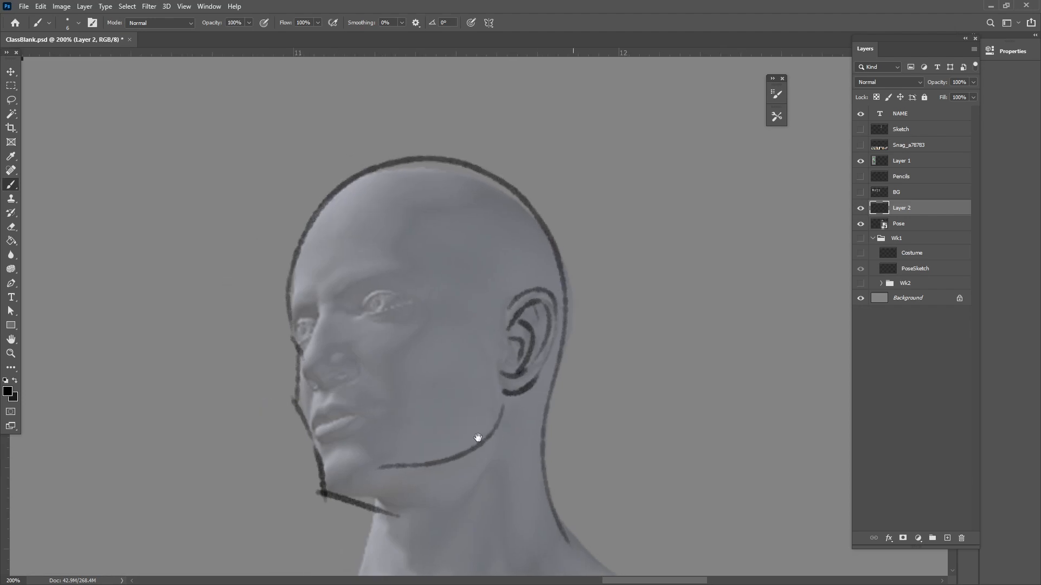
Draw the eye line and face centre line, and block in the brows, nose, mouth line and near eye
mouse_move(289, 341)
left_mouse_down()
mouse_move(385, 306)
mouse_move(451, 301)
left_mouse_up()
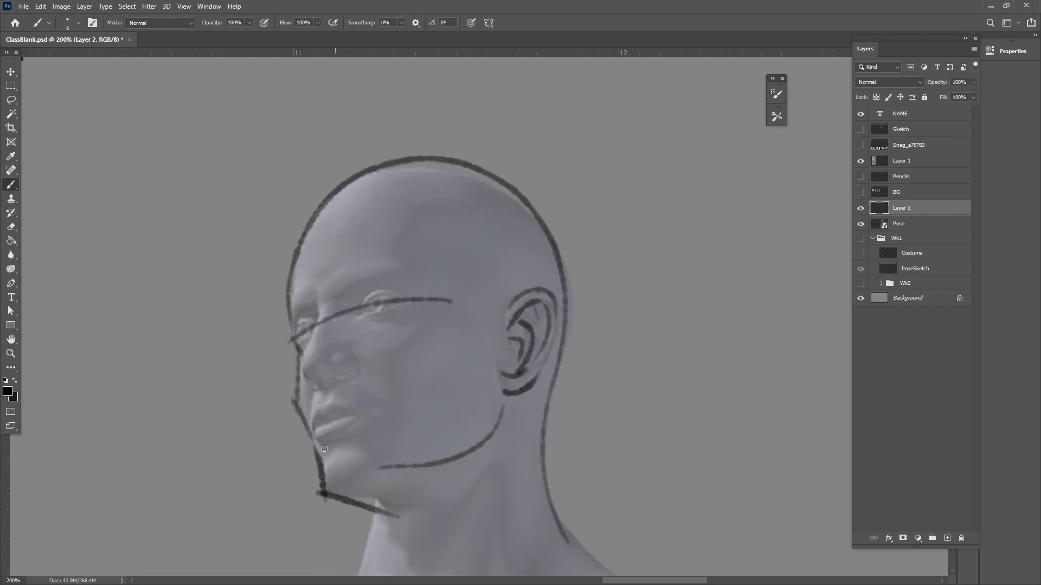
left_click_drag(347, 190, 309, 372)
key("ctrl+z")
mouse_move(343, 196)
left_mouse_down()
mouse_move(322, 238)
mouse_move(320, 270)
left_mouse_up()
mouse_move(304, 368)
left_mouse_down()
mouse_move(331, 388)
mouse_move(323, 491)
mouse_move(349, 476)
left_mouse_up()
mouse_move(311, 432)
left_mouse_down()
mouse_move(362, 414)
mouse_move(327, 358)
mouse_move(318, 294)
mouse_move(381, 273)
mouse_move(389, 327)
mouse_move(373, 292)
left_mouse_up()
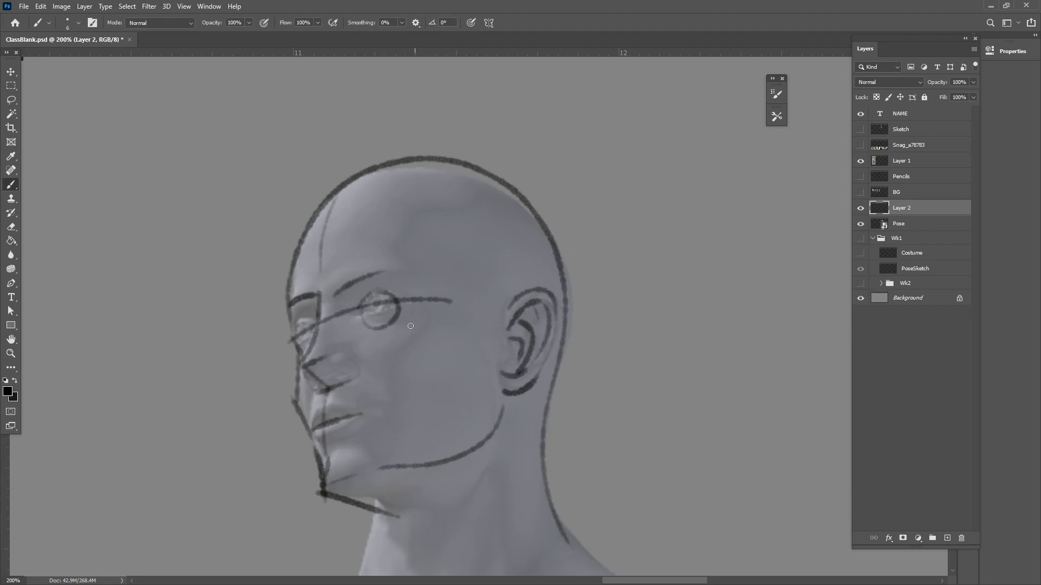
Add the far eye, the side-plane line from temple to jaw, the lips and a cheekbone stroke
left_click_drag(303, 338, 312, 335)
mouse_move(509, 414)
left_mouse_down()
mouse_move(449, 327)
mouse_move(449, 304)
left_mouse_up()
left_click_drag(386, 354, 450, 488)
mouse_move(363, 268)
left_mouse_down()
mouse_move(418, 180)
mouse_move(464, 177)
mouse_move(365, 257)
left_mouse_up()
left_click_drag(379, 497, 371, 460)
left_click_drag(261, 384, 284, 379)
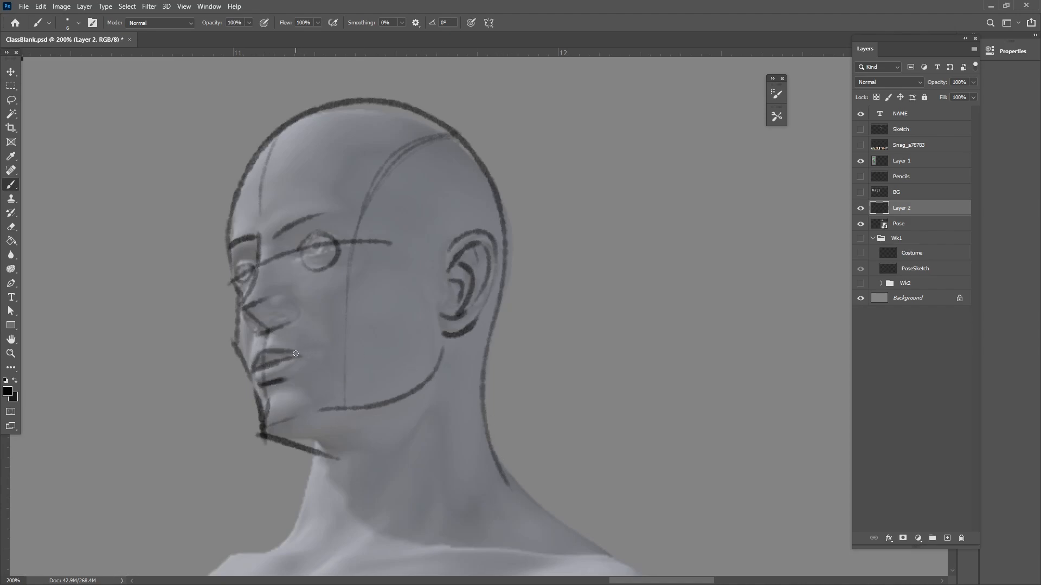
mouse_move(425, 449)
left_mouse_down()
mouse_move(410, 436)
mouse_move(421, 437)
left_mouse_up()
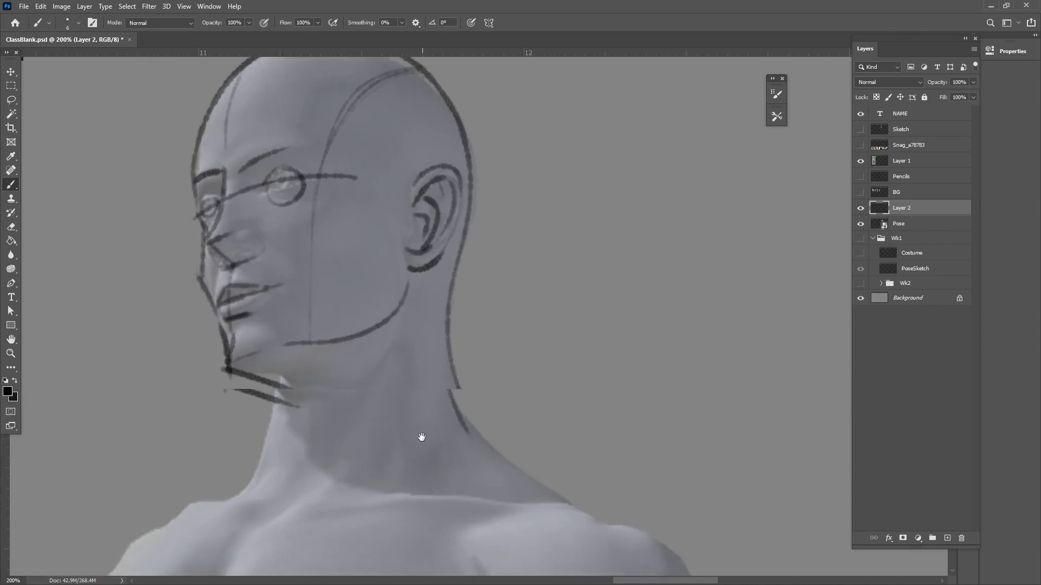
left_click_drag(303, 249, 328, 221)
left_click_drag(473, 467, 472, 476)
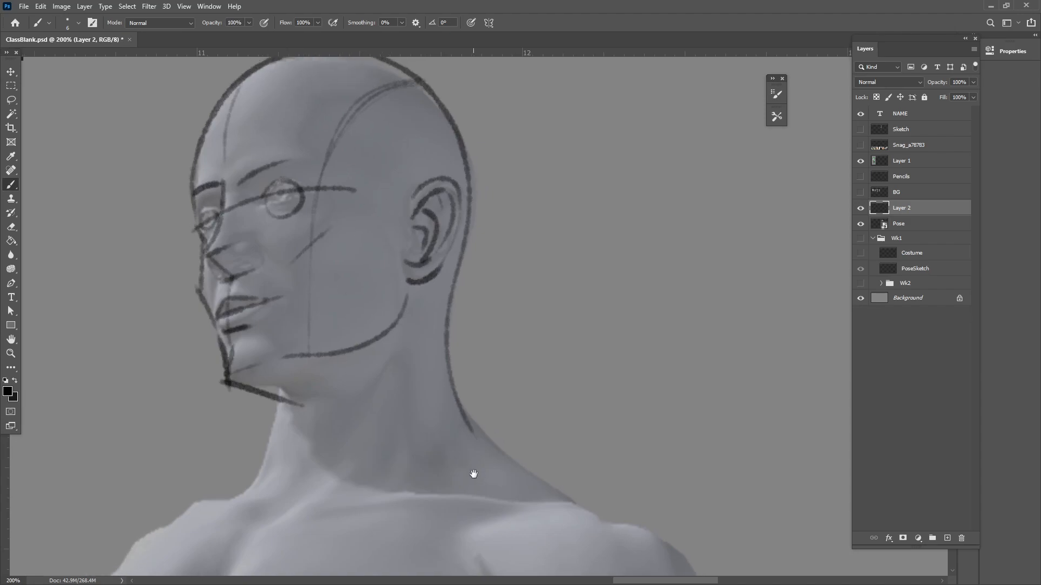
Draw the front contours of the neck and the diagonal neck muscle running down to the collarbone
scroll(355, 383, "down", 3)
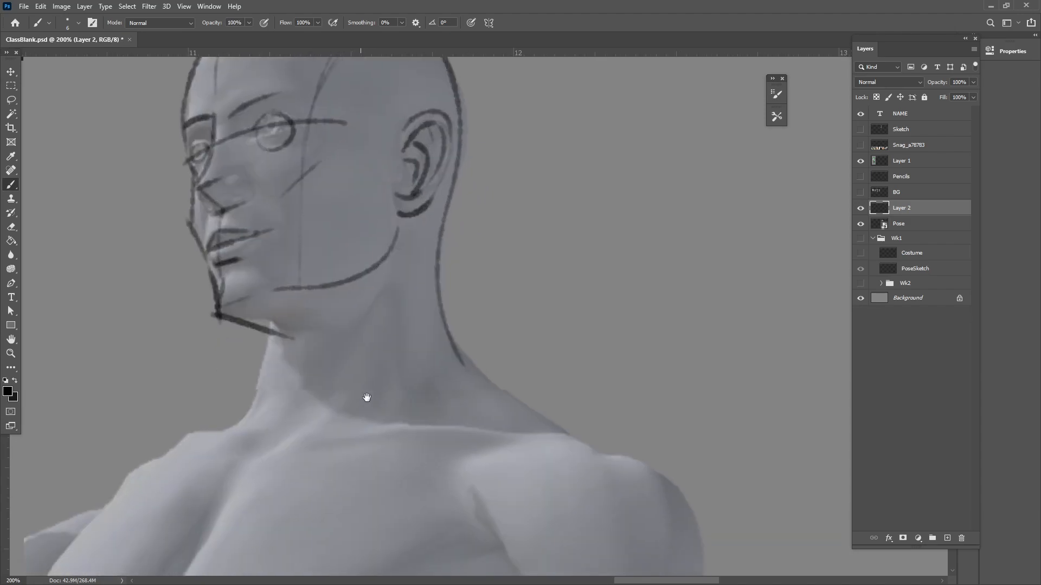
left_click_drag(274, 324, 254, 401)
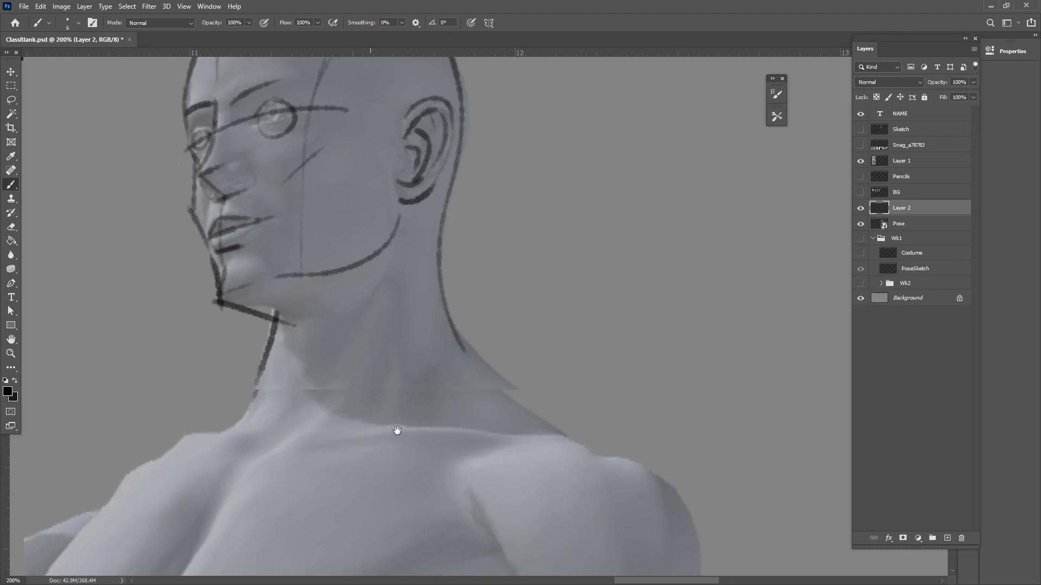
scroll(395, 430, "down", 3)
left_click_drag(318, 269, 304, 362)
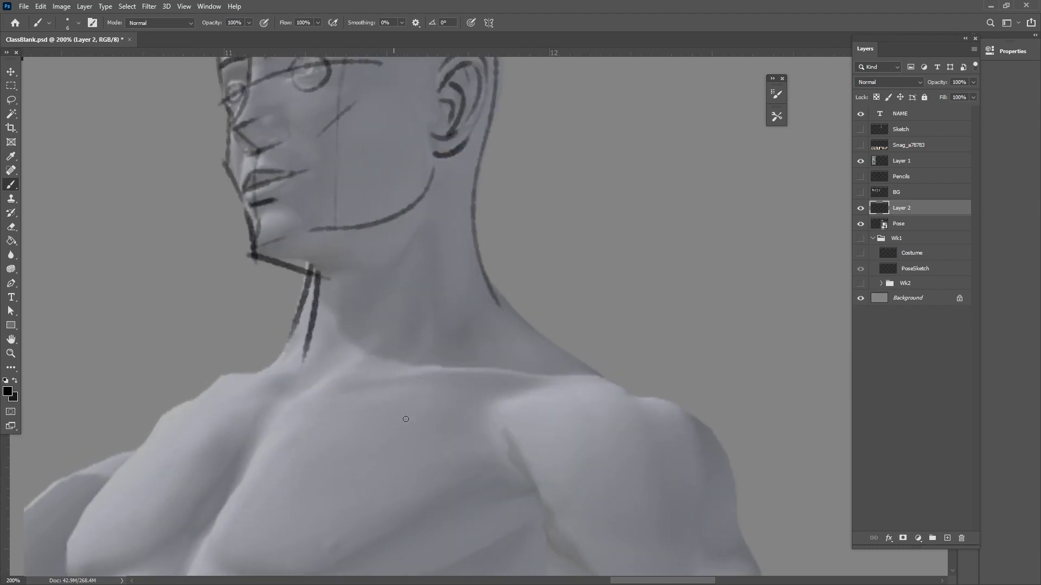
left_click_drag(437, 238, 309, 431)
Draw the near collarbone, the trapezius slope to the near shoulder and the lines of the far shoulder
left_click_drag(327, 397, 553, 374)
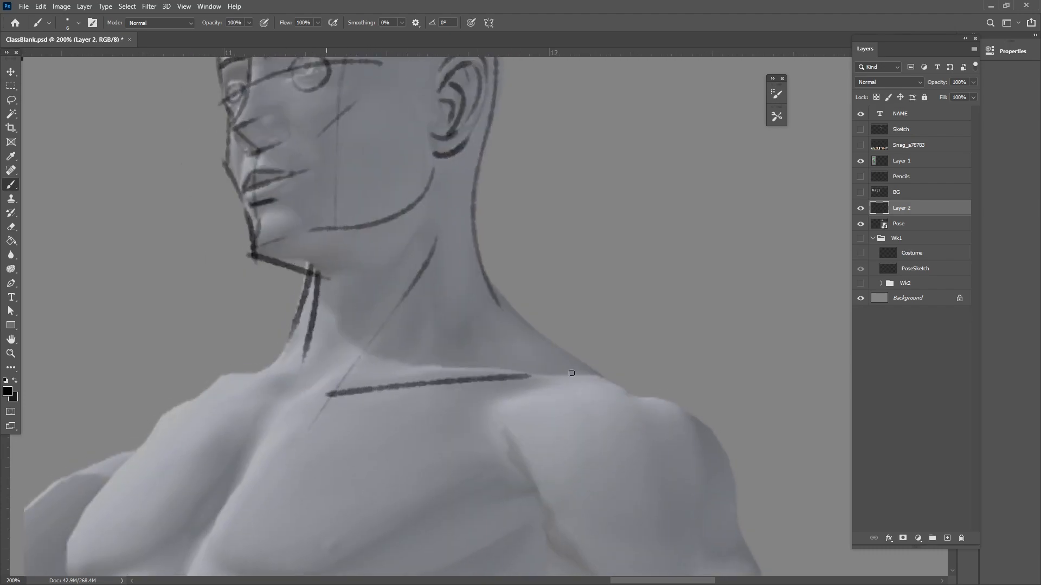
scroll(428, 376, "right", 5)
mouse_move(312, 250)
left_mouse_down()
mouse_move(361, 317)
mouse_move(482, 382)
left_mouse_up()
mouse_move(495, 489)
left_mouse_down()
mouse_move(564, 436)
mouse_move(652, 401)
left_mouse_up()
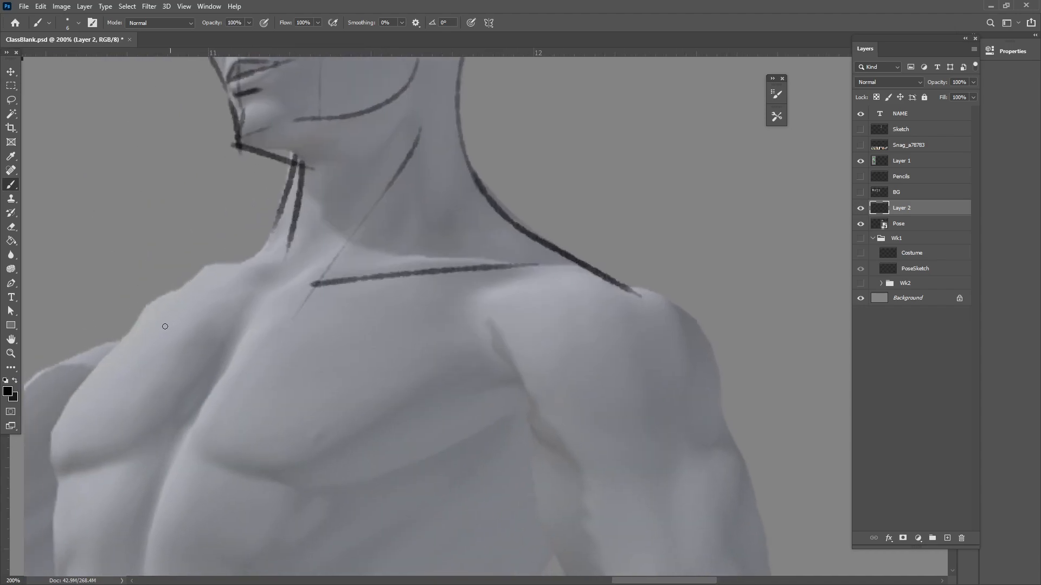
left_click_drag(58, 361, 198, 302)
left_click_drag(113, 332, 262, 237)
left_click_drag(396, 418, 438, 293)
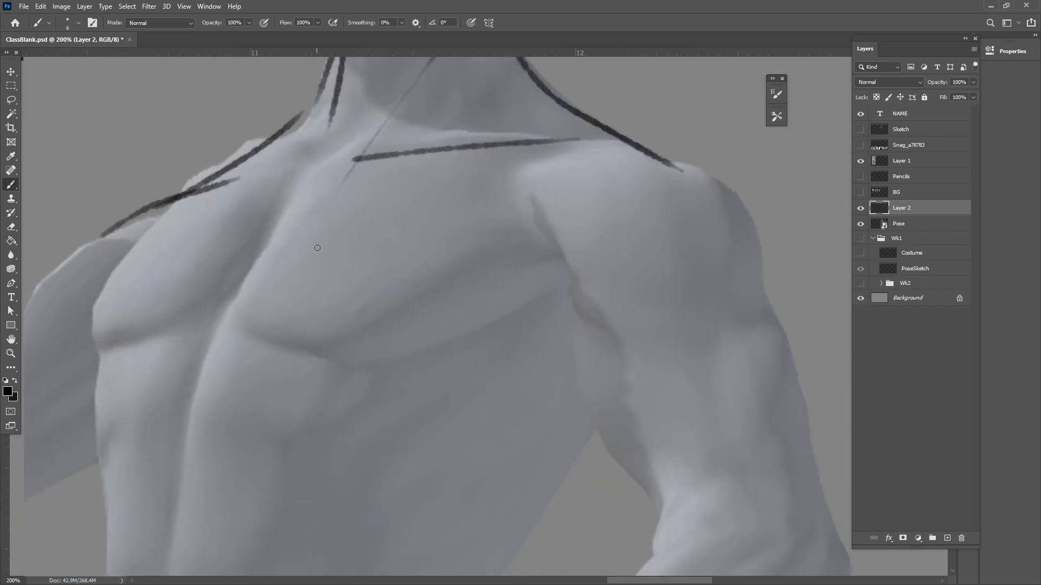
Draw the torso's curved centre line from the pit of the neck down to the crotch
key("ctrl+minus")
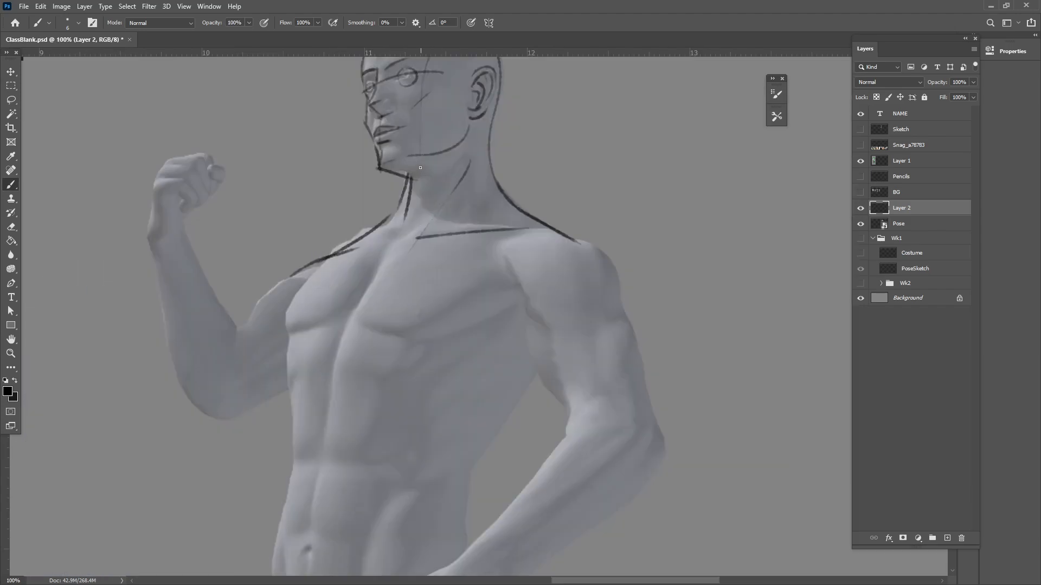
left_click_drag(419, 186, 361, 299)
left_click_drag(400, 228, 347, 332)
left_click_drag(344, 448, 393, 304)
mouse_move(394, 182)
left_mouse_down()
mouse_move(366, 352)
mouse_move(369, 559)
mouse_move(369, 337)
mouse_move(369, 364)
mouse_move(385, 424)
left_mouse_up()
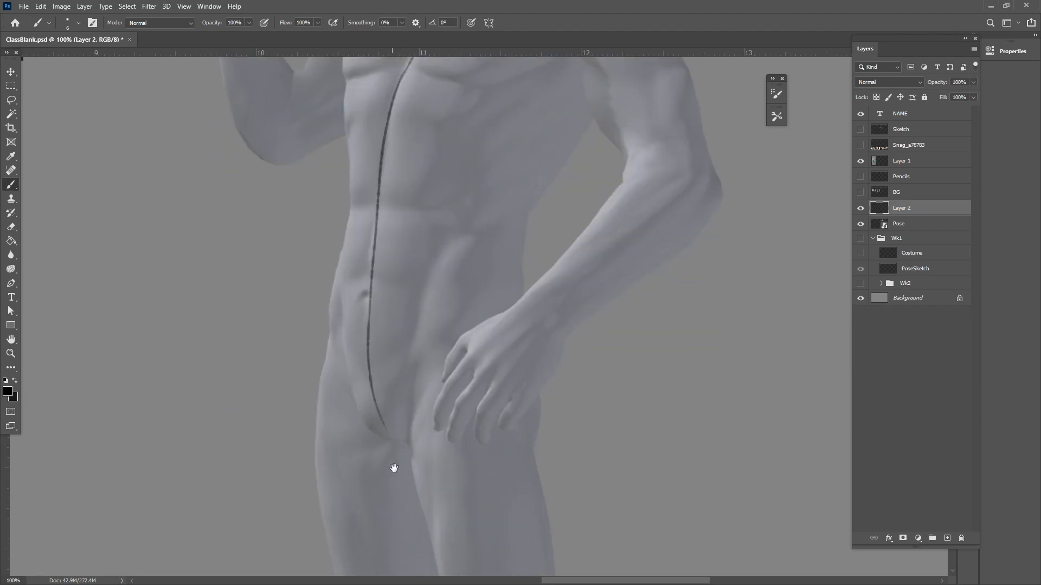
scroll(379, 274, "up", 3)
Outline both sides of the torso from the chest past the waist to the hips
mouse_move(342, 146)
left_mouse_down()
mouse_move(353, 186)
mouse_move(349, 161)
mouse_move(337, 406)
left_mouse_up()
left_click_drag(539, 388, 510, 438)
mouse_move(561, 254)
left_mouse_down()
mouse_move(472, 379)
mouse_move(494, 423)
left_mouse_up()
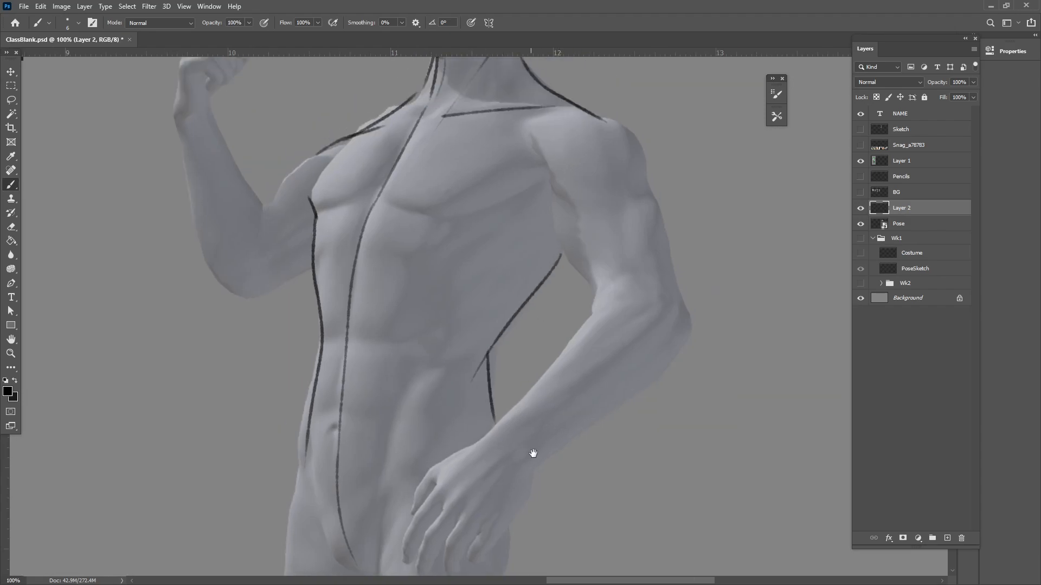
left_click_drag(568, 405, 498, 481)
Draw the chest edge at the near armpit, the shoulder muscle and both sides of the near upper arm
mouse_move(396, 296)
left_mouse_down()
mouse_move(474, 249)
mouse_move(558, 295)
mouse_move(576, 209)
left_mouse_up()
left_click_drag(521, 187, 573, 211)
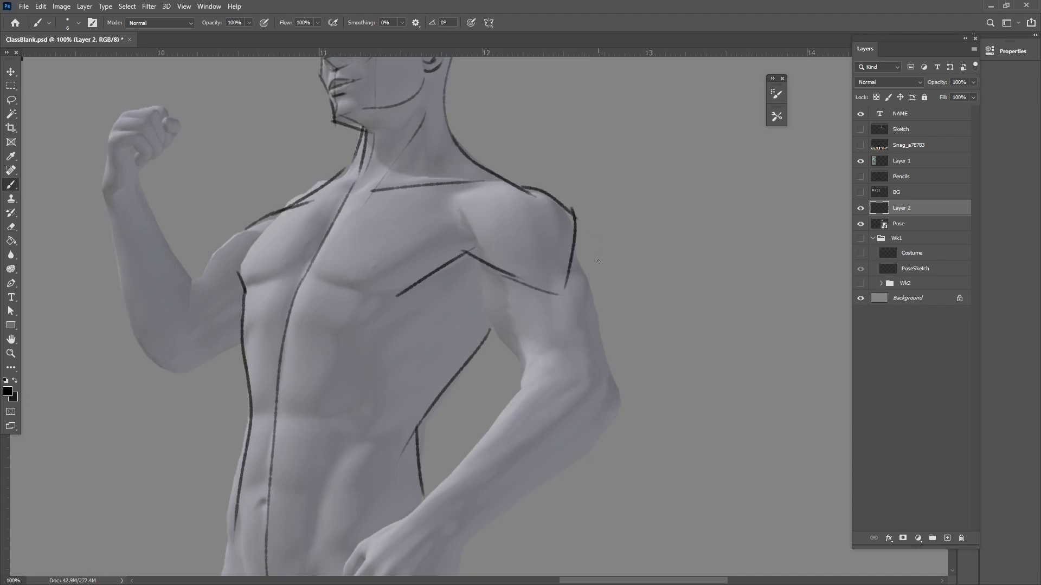
left_click_drag(575, 261, 593, 307)
mouse_move(600, 315)
left_mouse_down()
mouse_move(593, 353)
mouse_move(619, 394)
left_mouse_up()
mouse_move(481, 279)
left_mouse_down()
mouse_move(491, 332)
mouse_move(542, 379)
left_mouse_up()
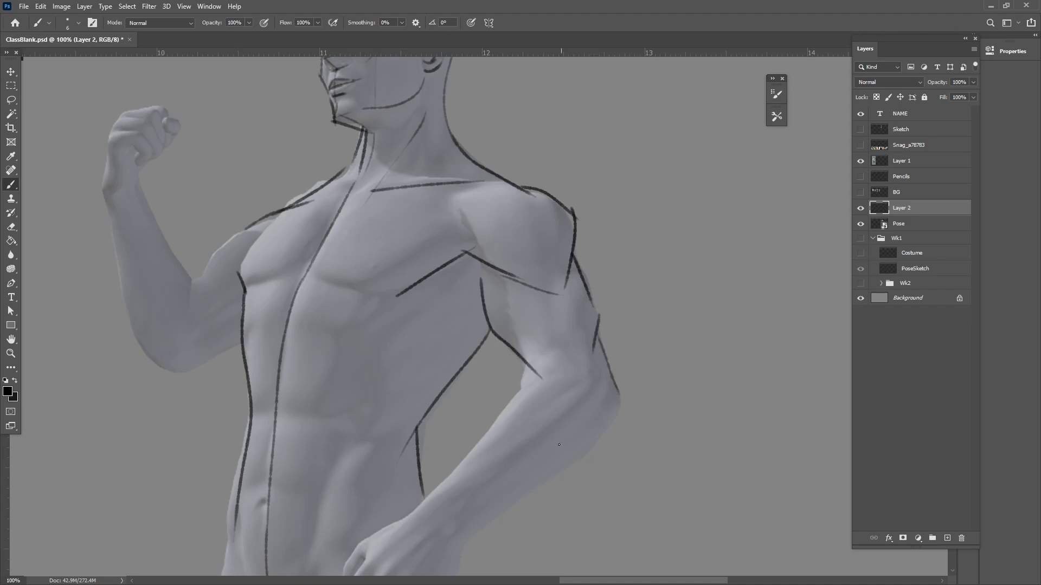
Outline the near elbow and both sides of the forearm down to the wrist resting at the hip
left_click_drag(464, 521, 537, 449)
left_click_drag(615, 307, 507, 443)
key("ctrl+z")
mouse_move(464, 460)
left_mouse_down()
mouse_move(578, 330)
mouse_move(619, 310)
left_mouse_up()
mouse_move(682, 317)
left_mouse_down()
mouse_move(664, 365)
mouse_move(547, 457)
left_mouse_up()
left_click_drag(564, 508, 611, 446)
left_click_drag(592, 397, 529, 481)
left_click_drag(513, 415, 530, 494)
Add short diagonal rib strokes along the near side of the torso
left_click_drag(481, 357, 530, 335)
left_click_drag(470, 391, 521, 362)
left_click_drag(460, 436, 477, 427)
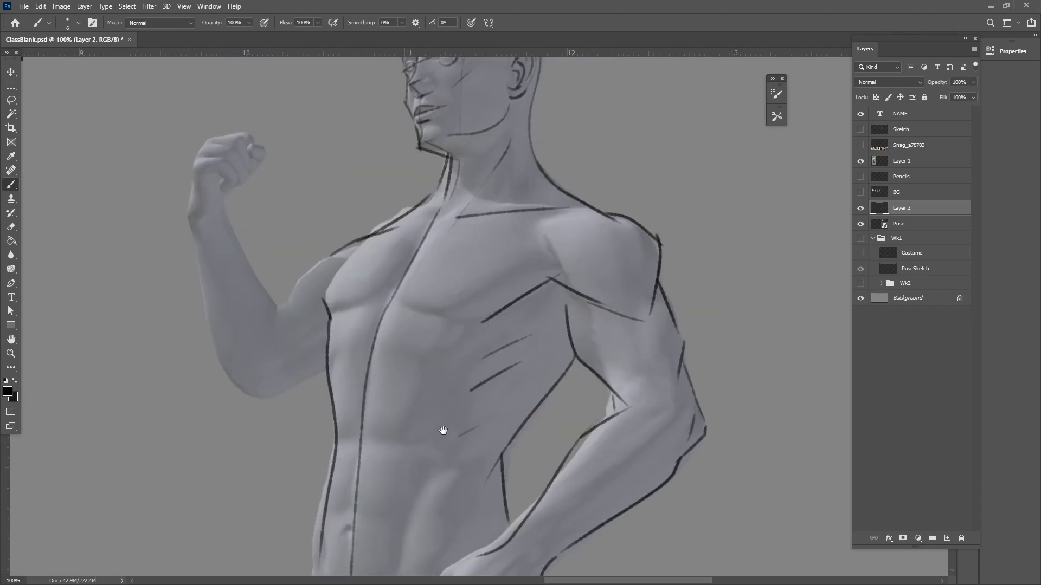
Draw the arc beneath the chest and horizontal contour lines across the abdomen down to the navel
mouse_move(330, 323)
left_mouse_down()
mouse_move(398, 304)
mouse_move(455, 319)
left_mouse_up()
left_click_drag(472, 477, 504, 420)
left_click_drag(371, 384, 438, 384)
left_click_drag(365, 461, 424, 463)
left_click_drag(426, 521, 451, 448)
mouse_move(586, 455)
left_mouse_down()
mouse_move(547, 485)
mouse_move(554, 478)
left_mouse_up()
Add curved cross-contours around the near wrist and the upper part of the near forearm
left_click_drag(519, 430, 559, 465)
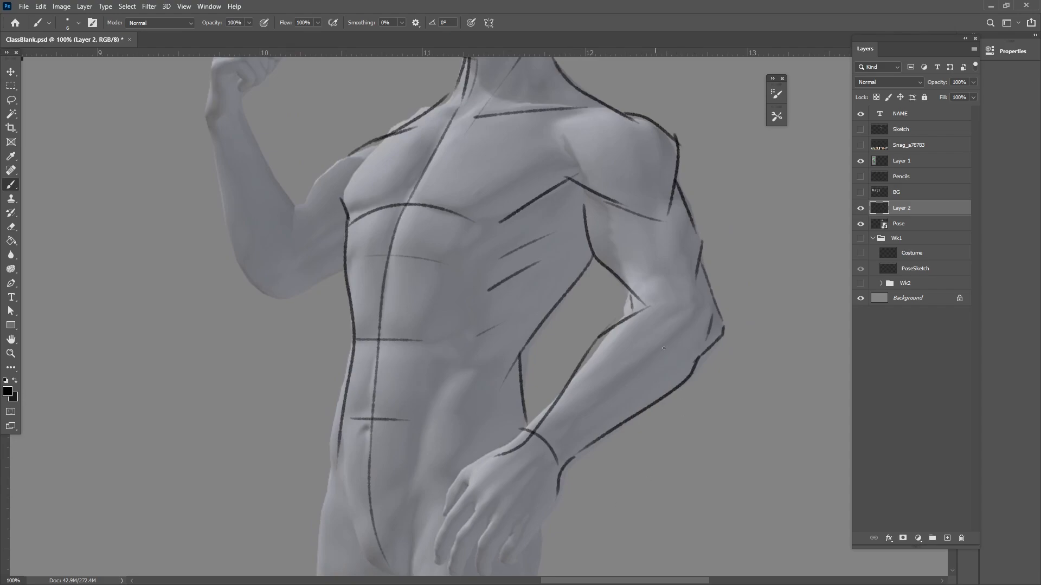
mouse_move(626, 317)
left_mouse_down()
mouse_move(652, 333)
mouse_move(667, 407)
left_mouse_up()
left_click_drag(611, 429, 611, 497)
left_click_drag(568, 444, 568, 485)
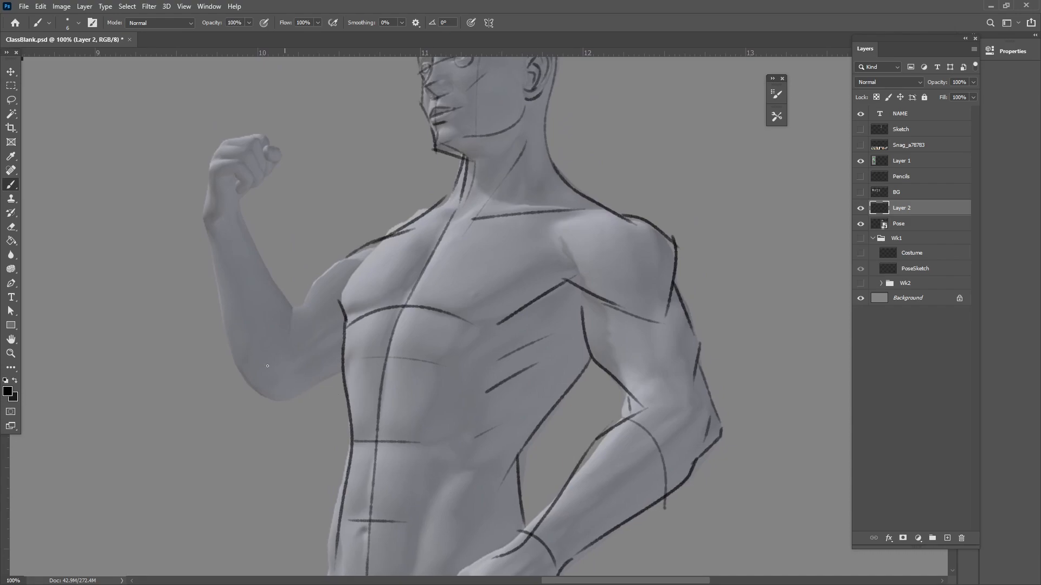
Outline the raised arm's forearm, elbow and upper arm, with a curved contour at the wrist
mouse_move(214, 261)
left_mouse_down()
mouse_move(248, 241)
mouse_move(250, 391)
mouse_move(265, 411)
mouse_move(342, 378)
left_mouse_up()
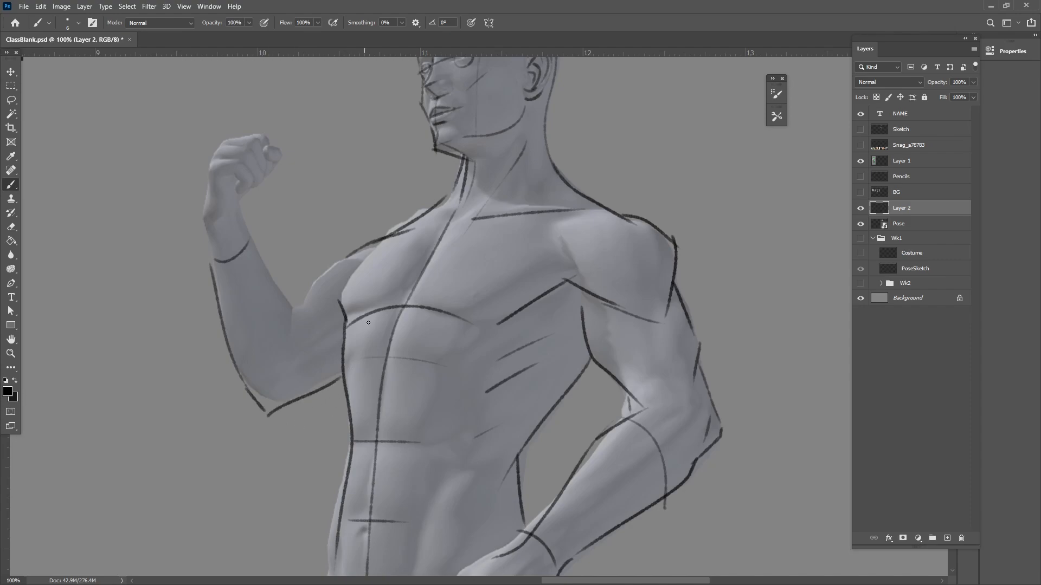
mouse_move(297, 308)
left_mouse_down()
mouse_move(341, 265)
mouse_move(406, 250)
mouse_move(334, 269)
left_mouse_up()
left_click_drag(432, 478, 449, 413)
Draw a curved contour around the base of the neck and a line across the chest
left_click_drag(450, 219, 361, 233)
left_click_drag(514, 225, 562, 236)
left_click_drag(493, 420, 446, 514)
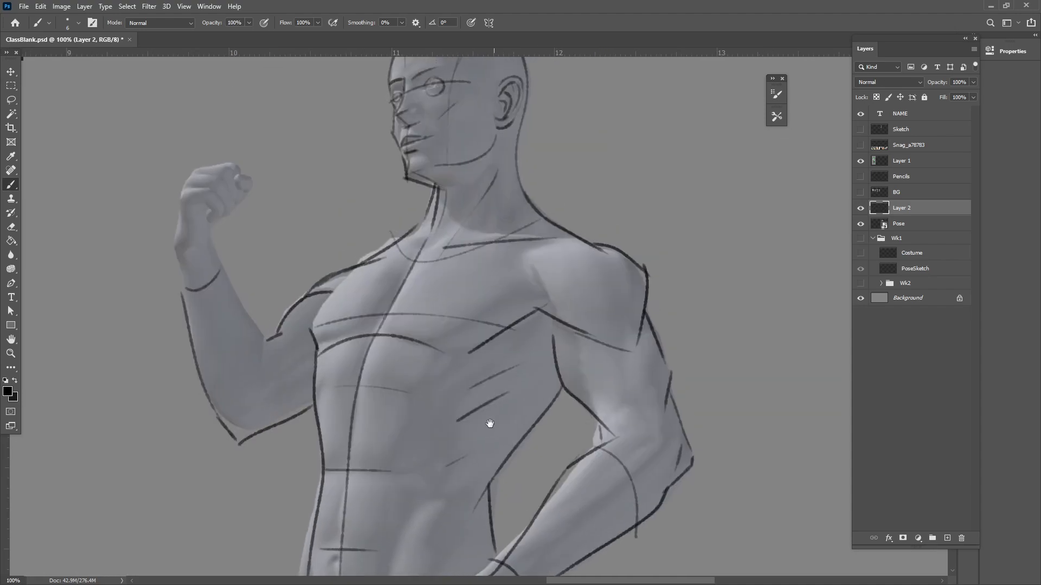
Draw the near hip line, the curved waist contour below the navel, and the groin and centre lines of the pelvis
left_click_drag(491, 426, 541, 288)
left_click_drag(505, 514, 507, 432)
mouse_move(360, 348)
left_mouse_down()
mouse_move(528, 324)
mouse_move(547, 302)
left_mouse_up()
mouse_move(450, 451)
left_mouse_down()
mouse_move(527, 369)
mouse_move(426, 263)
left_mouse_up()
mouse_move(369, 205)
left_mouse_down()
mouse_move(409, 289)
mouse_move(448, 325)
left_mouse_up()
left_click_drag(441, 272, 440, 241)
left_click_drag(447, 202, 488, 493)
left_click_drag(506, 411, 424, 362)
mouse_move(493, 169)
left_mouse_down()
mouse_move(486, 236)
mouse_move(480, 227)
mouse_move(500, 410)
left_mouse_up()
mouse_move(501, 356)
left_mouse_down()
mouse_move(499, 474)
mouse_move(448, 302)
left_mouse_up()
key("ctrl+z")
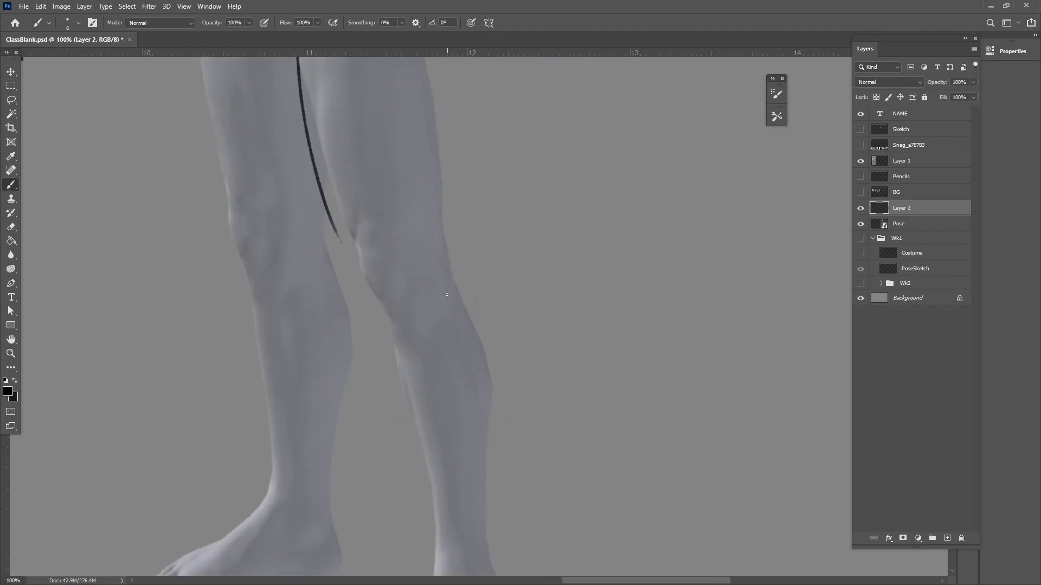
key("ctrl+minus")
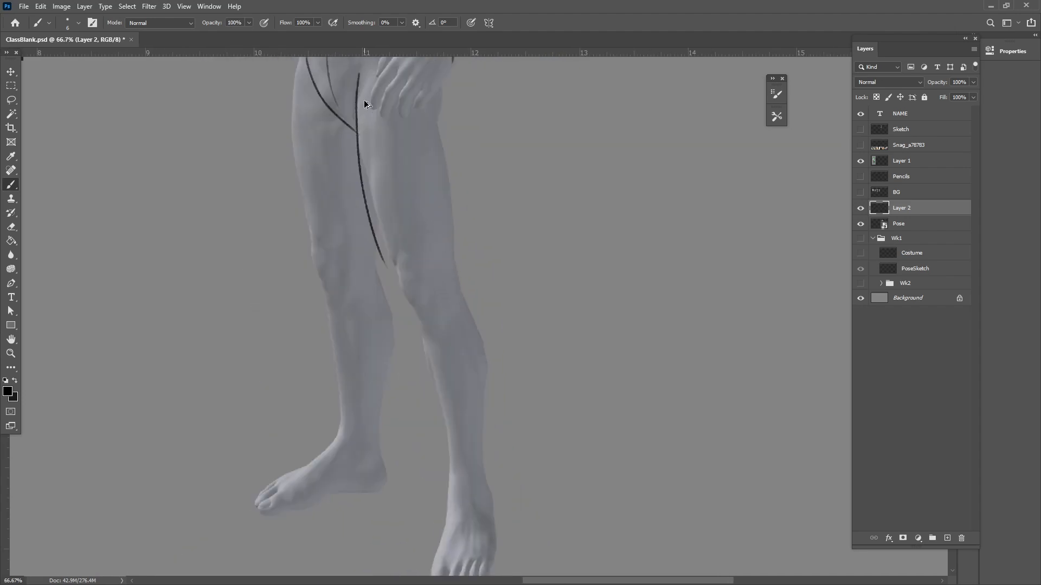
key("ctrl+alt+z")
Outline the near leg's inner and outer contours from the crotch and hip down to the ankle
mouse_move(357, 67)
left_mouse_down()
mouse_move(363, 171)
mouse_move(420, 321)
mouse_move(445, 562)
left_mouse_up()
mouse_move(444, 96)
left_mouse_down()
mouse_move(439, 140)
mouse_move(473, 329)
mouse_move(493, 360)
mouse_move(487, 486)
mouse_move(525, 482)
left_mouse_up()
key("ctrl+z")
key("ctrl+z")
key("ctrl+z")
left_click_drag(490, 285, 501, 439)
left_click_drag(523, 499, 521, 448)
mouse_move(504, 350)
left_mouse_down()
mouse_move(502, 400)
mouse_move(513, 419)
mouse_move(454, 506)
mouse_move(494, 518)
left_mouse_up()
Outline the near foot around its outer side and toes, with a line separating the big toe
left_click_drag(519, 437, 504, 513)
key("ctrl+z")
left_click_drag(520, 435, 487, 524)
left_click_drag(475, 482, 472, 523)
key("ctrl+z")
left_click_drag(477, 486, 466, 526)
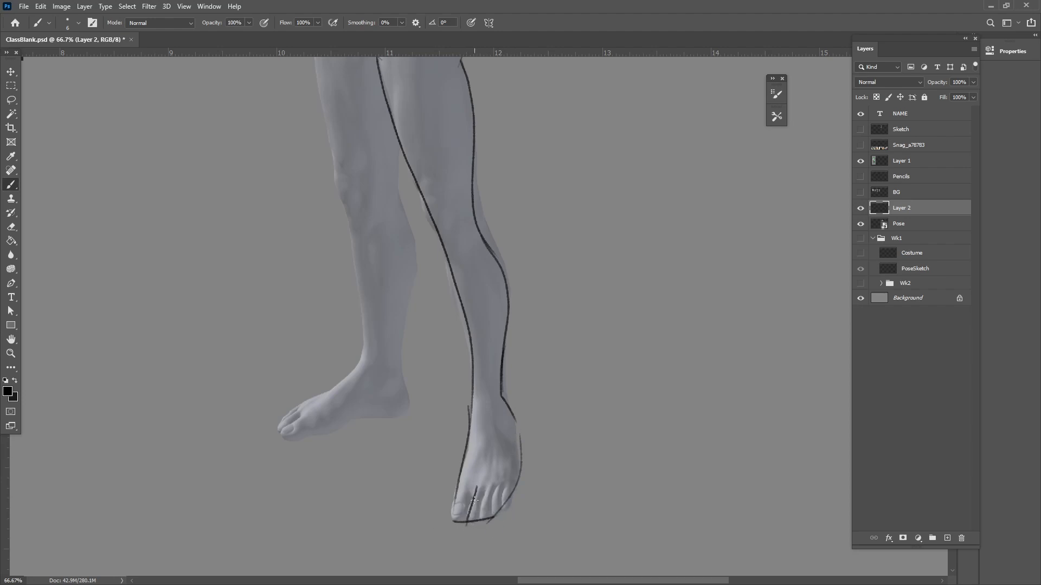
left_click_drag(461, 491, 450, 515)
Draw the sole line of the far foot and the far leg's inner contour from the thigh down to the heel
left_click_drag(560, 513, 631, 523)
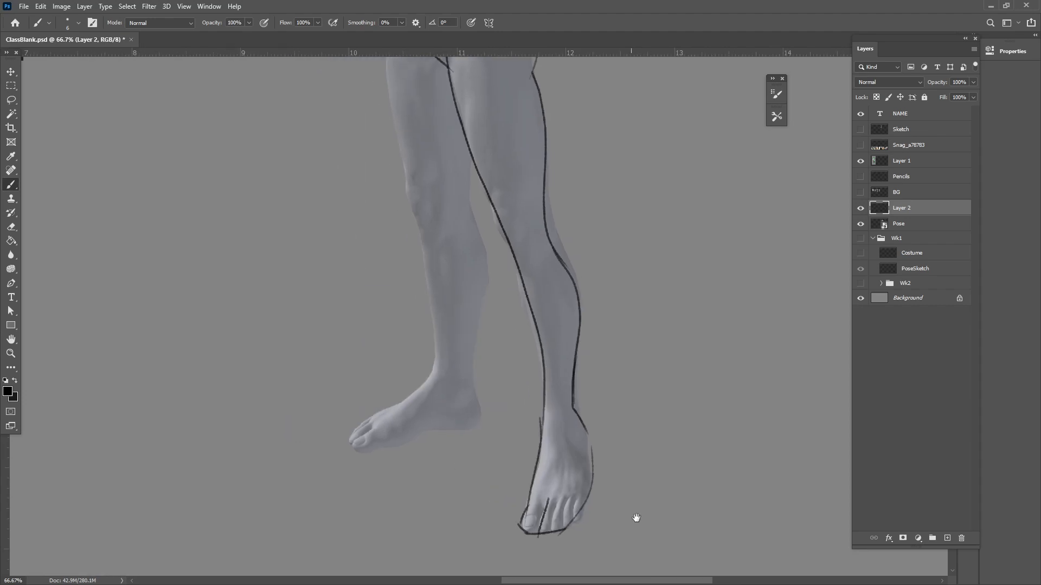
left_click_drag(425, 488, 449, 509)
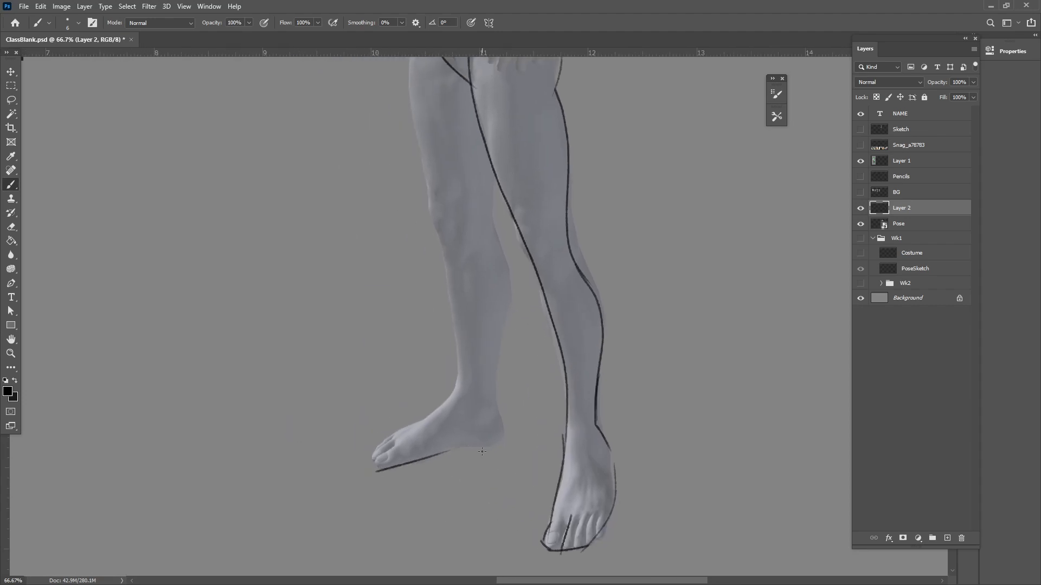
left_click_drag(376, 470, 517, 443)
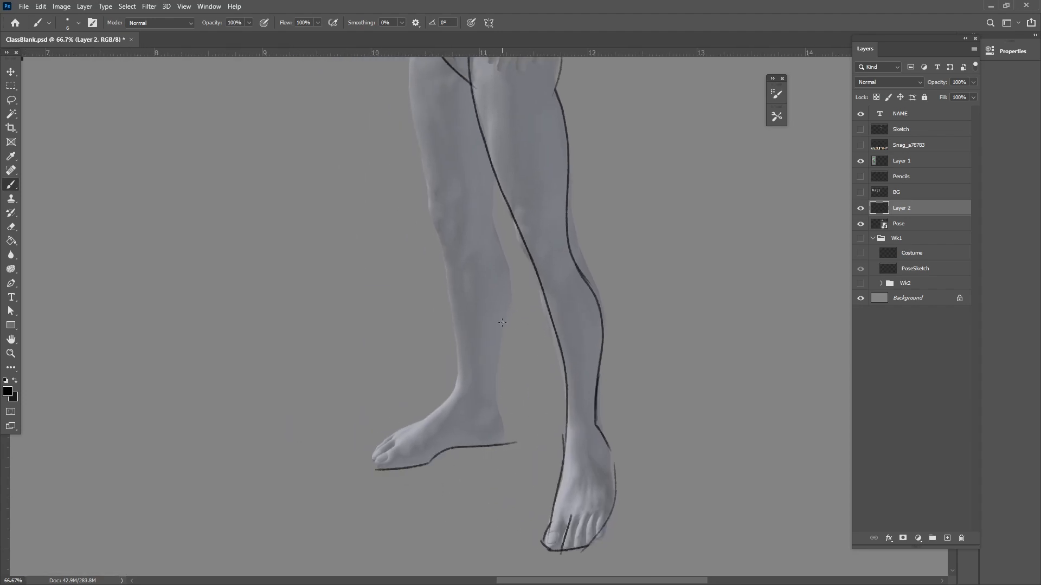
left_click_drag(491, 185, 482, 234)
key("ctrl+z")
mouse_move(496, 177)
left_mouse_down()
mouse_move(489, 224)
mouse_move(506, 283)
mouse_move(504, 449)
left_mouse_up()
Outline the outer front contour of the far leg from the hip over the knee to the ankle
scroll(412, 249, "up", 5)
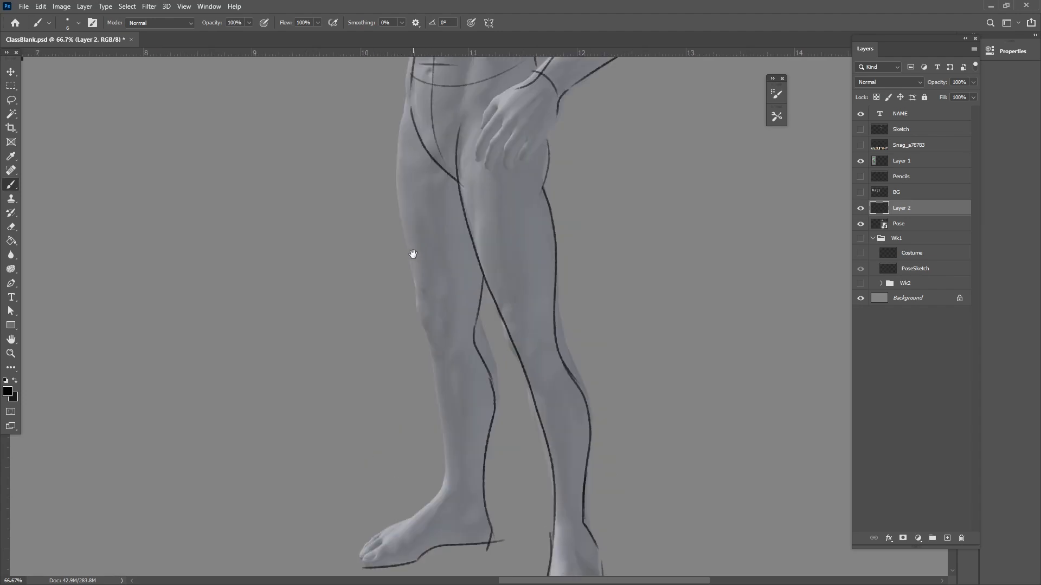
mouse_move(412, 120)
left_mouse_down()
mouse_move(426, 336)
mouse_move(436, 358)
left_mouse_up()
key("ctrl+z")
mouse_move(412, 116)
left_mouse_down()
mouse_move(424, 334)
mouse_move(455, 414)
mouse_move(458, 355)
mouse_move(446, 444)
left_mouse_up()
key("ctrl+z")
left_click_drag(445, 305, 445, 476)
key("ctrl+z")
mouse_move(442, 295)
left_mouse_down()
mouse_move(453, 437)
mouse_move(442, 464)
mouse_move(413, 480)
left_mouse_up()
Draw the far foot's ankle curve, heel line, top edge and toe end with a cross-contour behind the toes
left_click_drag(618, 525, 569, 460)
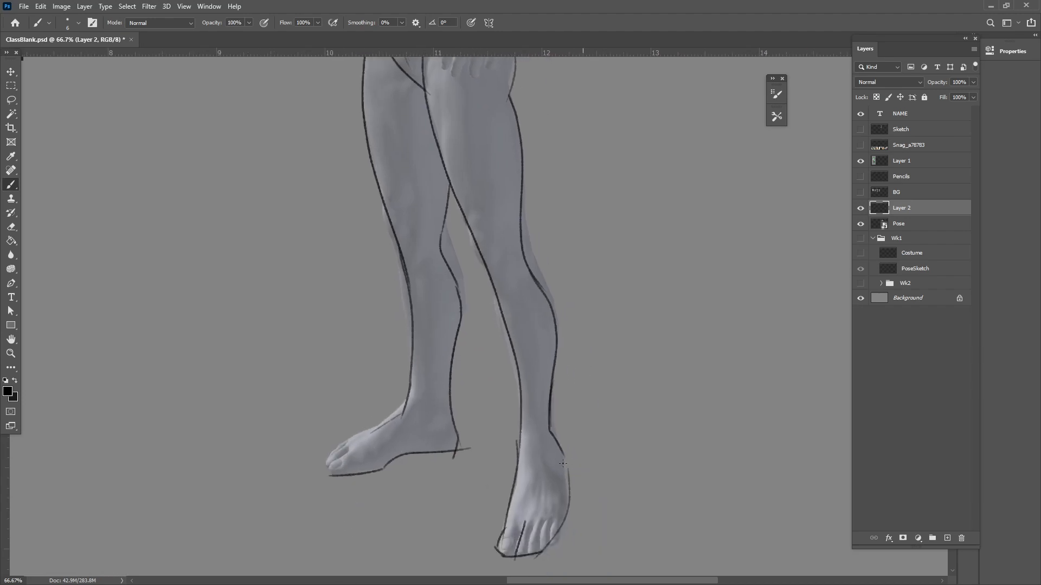
left_click_drag(402, 408, 433, 469)
left_click_drag(444, 398, 426, 448)
mouse_move(363, 434)
left_mouse_down()
mouse_move(385, 460)
mouse_move(407, 408)
left_mouse_up()
mouse_move(356, 441)
left_mouse_down()
mouse_move(325, 454)
mouse_move(325, 474)
mouse_move(352, 474)
mouse_move(343, 478)
left_mouse_up()
Add curved cross-contours over the near foot's instep and ankle, with a centre line down the instep
left_click_drag(573, 509, 532, 501)
left_click_drag(465, 491, 516, 494)
left_click_drag(476, 442, 522, 461)
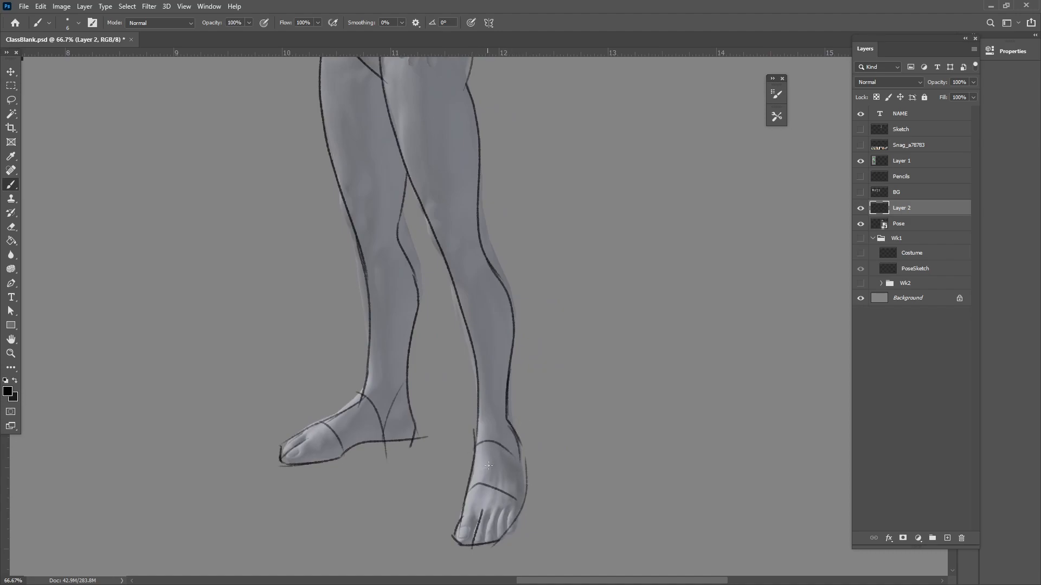
left_click_drag(495, 430, 492, 477)
Add a ridge line along the top of the far foot and curved contours around its ankle
left_click_drag(315, 434, 359, 406)
left_click_drag(517, 467, 502, 509)
left_click_drag(348, 427, 367, 437)
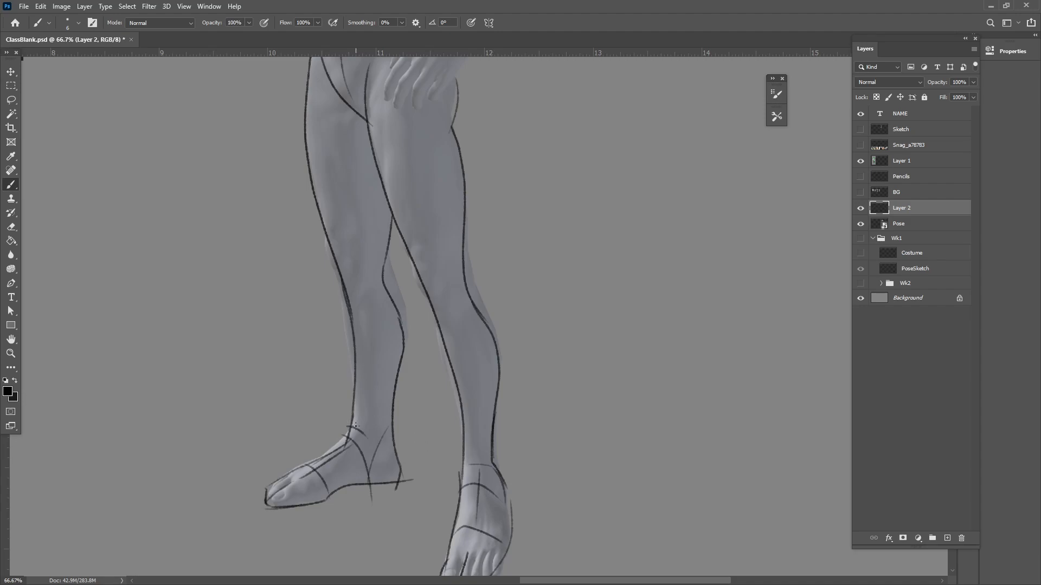
mouse_move(345, 432)
left_mouse_down()
mouse_move(386, 429)
mouse_move(418, 447)
left_mouse_up()
key("ctrl+z")
Draw lengthwise plane lines down both thighs, short knee marks on both legs, and a shin line on the near leg
left_click_drag(437, 305, 441, 355)
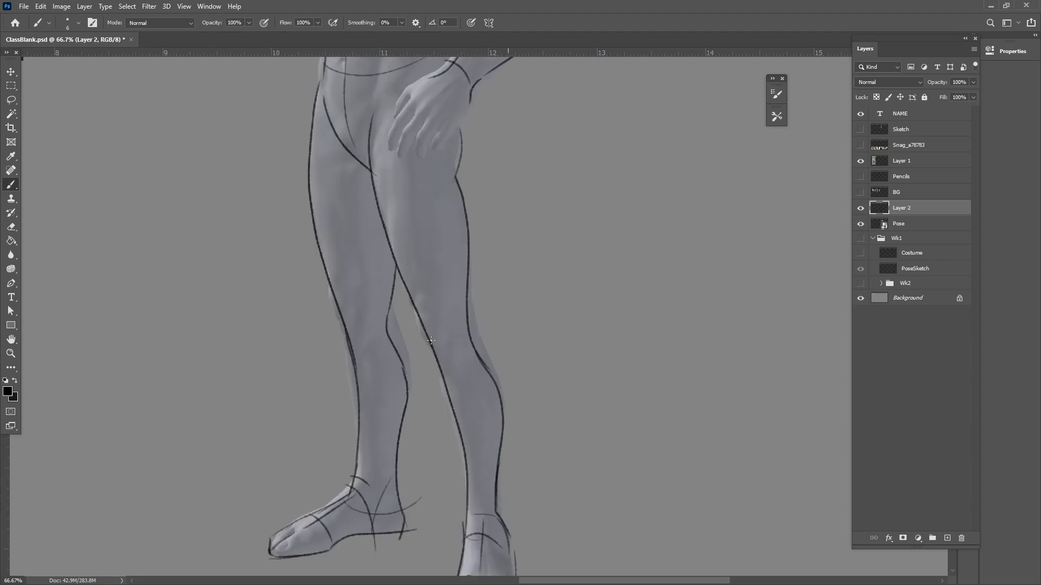
mouse_move(388, 118)
left_mouse_down()
mouse_move(429, 324)
mouse_move(422, 292)
mouse_move(443, 309)
mouse_move(454, 346)
left_mouse_up()
key("ctrl+z")
left_click_drag(348, 357, 372, 360)
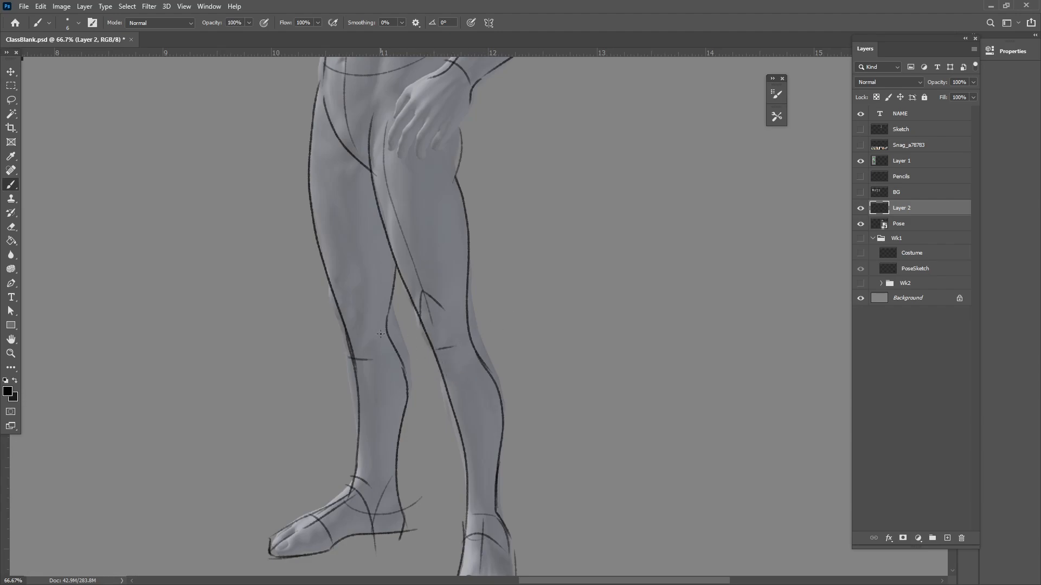
left_click_drag(343, 320, 363, 341)
left_click_drag(323, 98, 347, 332)
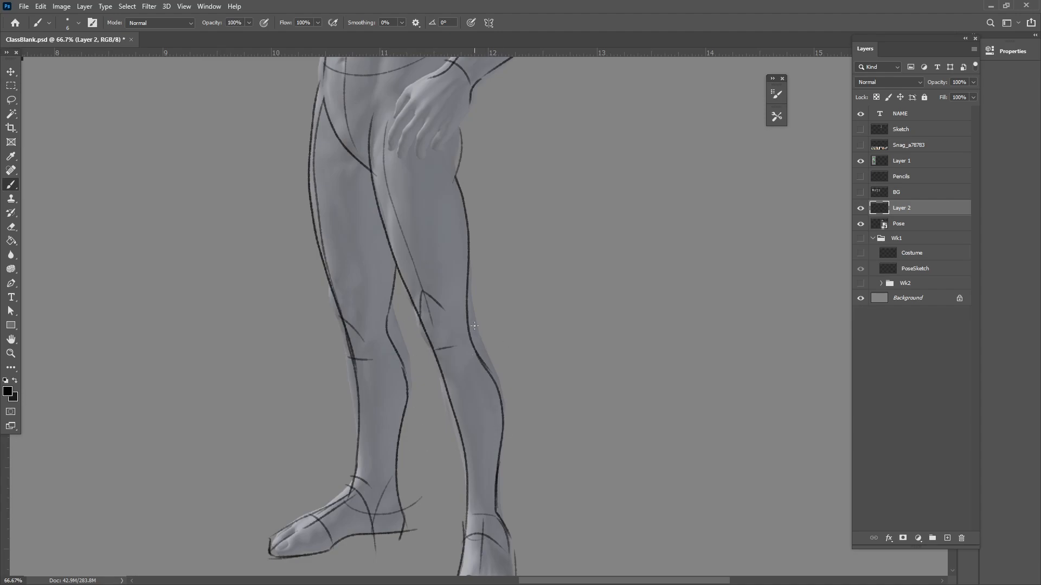
left_click_drag(440, 365, 472, 519)
Draw the side-plane curves down the torso and near hip, and extend the raised forearm's outline through the wrist
left_click_drag(529, 395, 513, 472)
left_click_drag(519, 353, 509, 442)
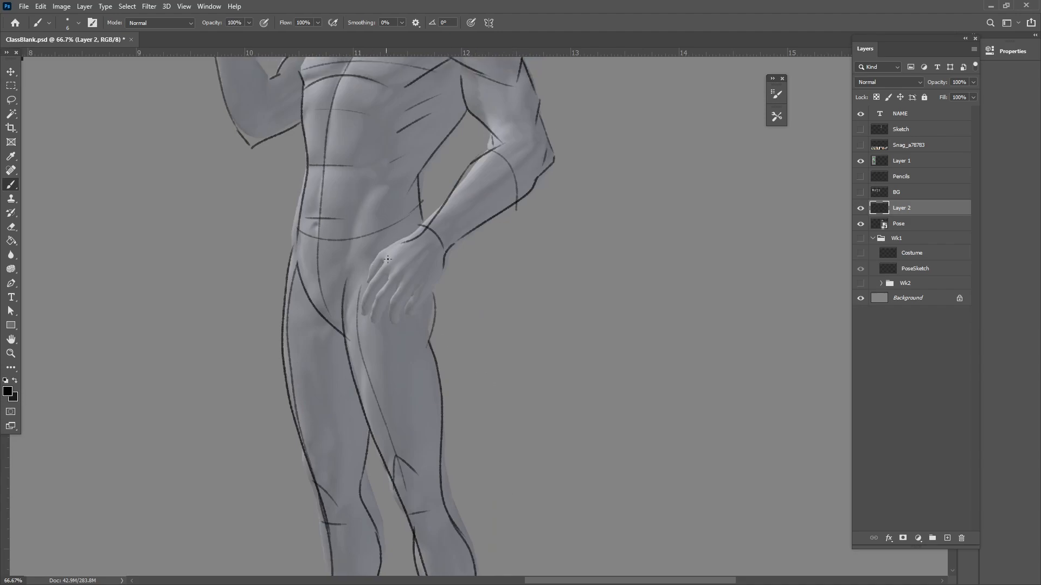
left_click_drag(447, 464, 450, 516)
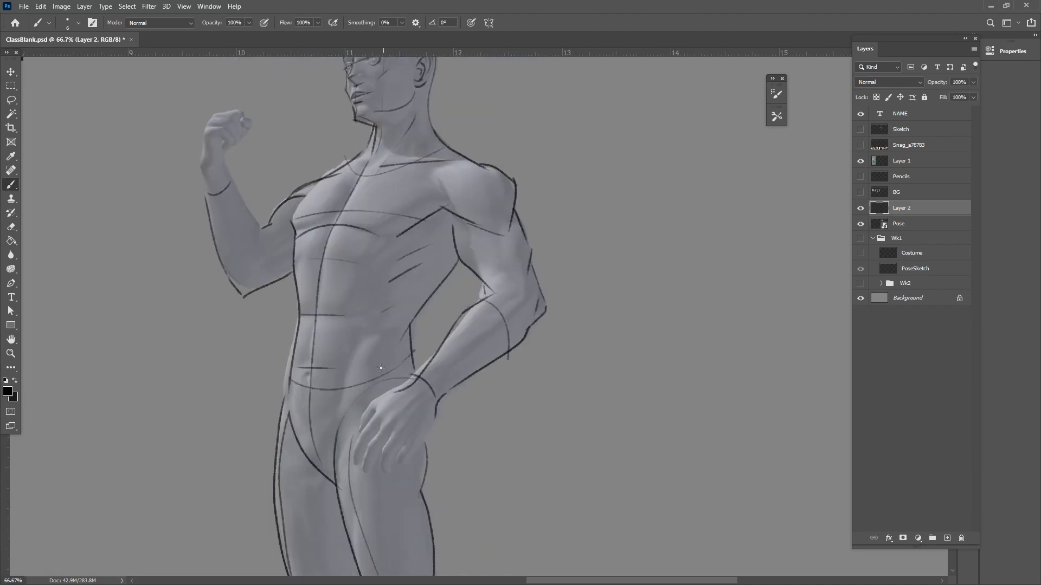
left_click_drag(471, 438, 519, 453)
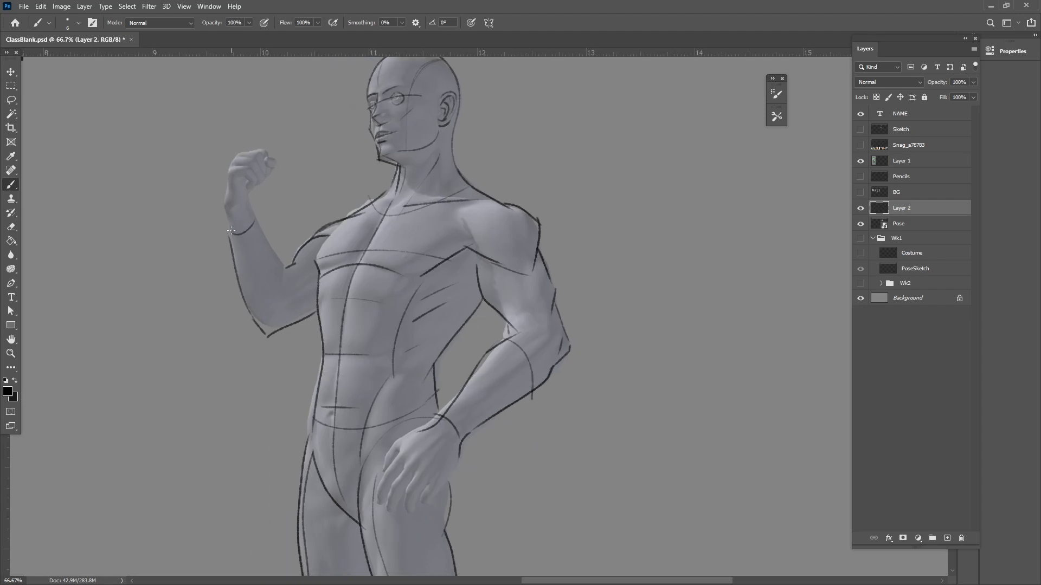
mouse_move(250, 198)
left_mouse_down()
mouse_move(227, 197)
mouse_move(235, 153)
mouse_move(265, 145)
left_mouse_up()
key("ctrl+z")
key("ctrl+z")
left_click_drag(509, 475, 540, 445)
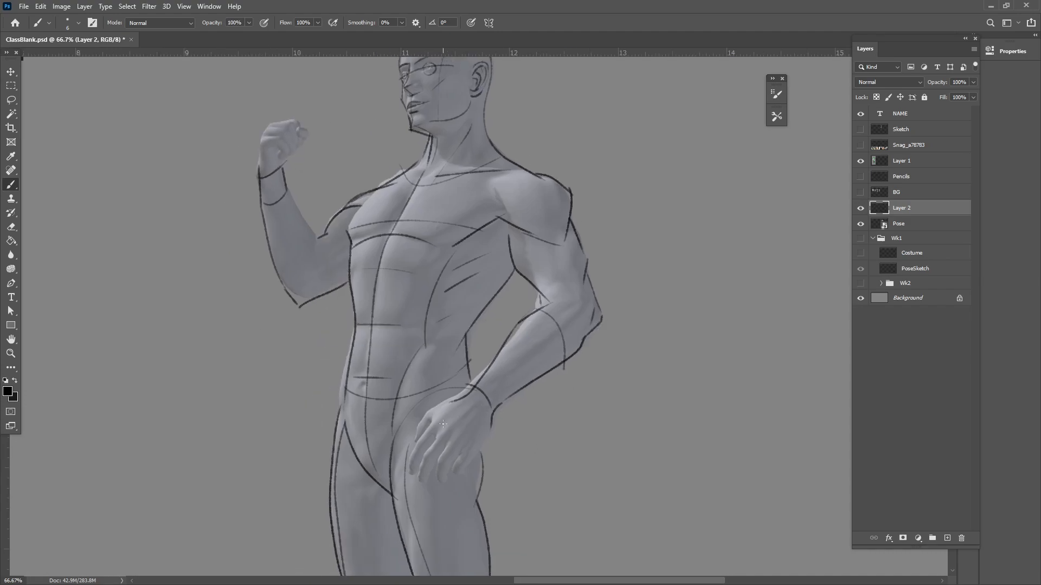
Block in the hand resting on the hip with its outer outline, a knuckle curve and a simplified finger mass
mouse_move(430, 420)
left_mouse_down()
mouse_move(502, 451)
mouse_move(488, 423)
mouse_move(476, 449)
left_mouse_up()
left_click_drag(464, 395, 424, 431)
left_click_drag(424, 431, 413, 482)
mouse_move(437, 448)
left_mouse_down()
mouse_move(423, 486)
mouse_move(440, 463)
mouse_move(438, 477)
left_mouse_up()
key("ctrl+alt+z")
key("ctrl+alt+z")
key("ctrl+alt+z")
key("ctrl+alt+z")
mouse_move(415, 482)
left_mouse_down()
mouse_move(450, 471)
mouse_move(441, 480)
mouse_move(420, 443)
mouse_move(464, 465)
mouse_move(462, 453)
mouse_move(428, 487)
left_mouse_up()
mouse_move(445, 410)
left_mouse_down()
mouse_move(420, 427)
mouse_move(415, 452)
left_mouse_up()
Restate the figure's outer contour from the waist down over the far hip
left_click_drag(481, 497, 464, 451)
left_click_drag(483, 346, 476, 388)
left_click_drag(332, 326, 313, 430)
left_click_drag(481, 431, 477, 494)
Draw the inner contour of the raised forearm from the wrist down to the elbow crease
left_click_drag(263, 257, 286, 336)
key("ctrl+z")
left_click_drag(257, 253, 289, 297)
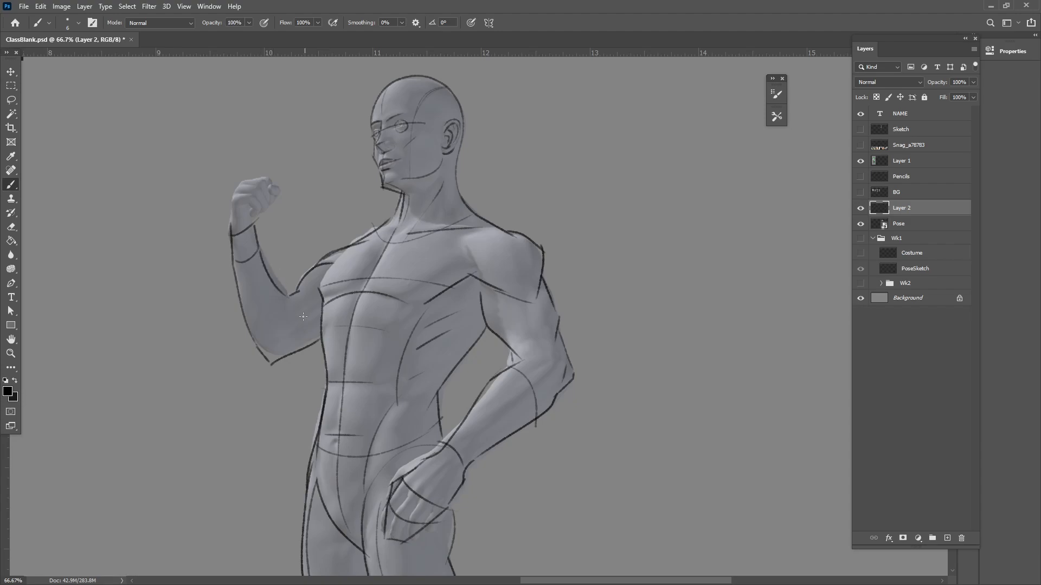
left_click_drag(257, 253, 283, 324)
key("ctrl+z")
left_click_drag(259, 250, 288, 338)
Draw the raised fist's outline, folded fingers and thumb, and restate the line under the raised upper arm
scroll(313, 398, "up", 3)
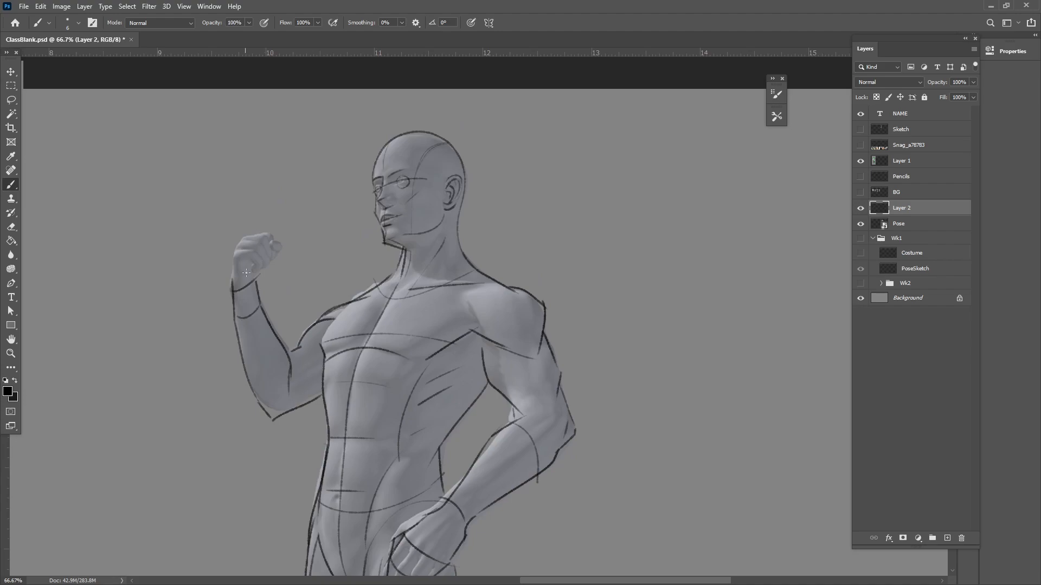
mouse_move(254, 274)
left_mouse_down()
mouse_move(280, 254)
mouse_move(267, 253)
left_mouse_up()
left_click_drag(266, 252, 283, 248)
left_click_drag(263, 270, 278, 268)
mouse_move(282, 249)
left_mouse_down()
mouse_move(280, 269)
mouse_move(232, 244)
mouse_move(246, 227)
mouse_move(280, 238)
mouse_move(274, 224)
mouse_move(279, 251)
mouse_move(268, 232)
left_mouse_up()
key("ctrl+z")
mouse_move(268, 234)
left_mouse_down()
mouse_move(274, 247)
mouse_move(261, 241)
mouse_move(265, 257)
mouse_move(248, 259)
left_mouse_up()
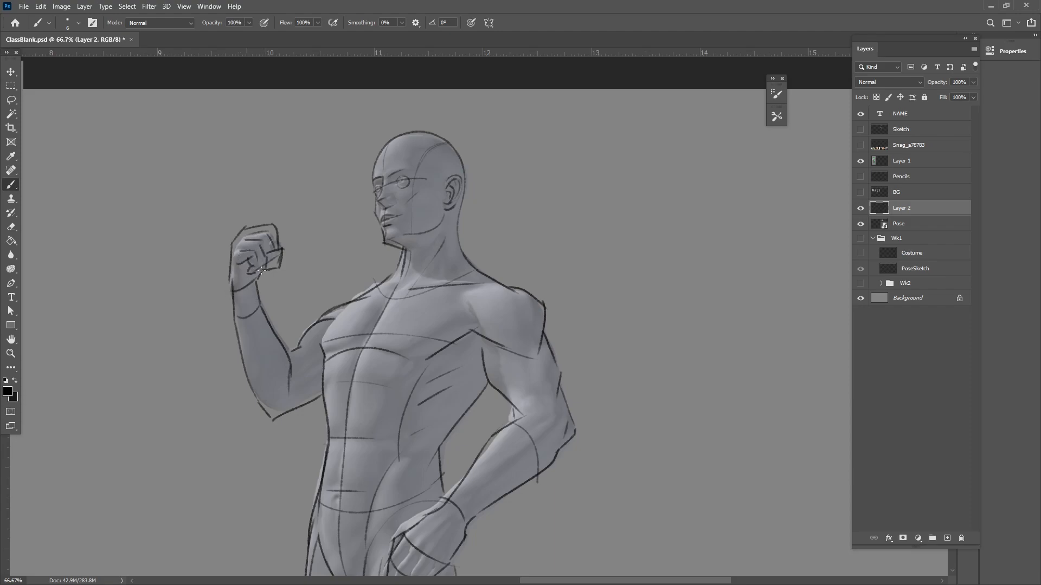
left_click_drag(560, 532, 597, 476)
left_click_drag(308, 365, 331, 351)
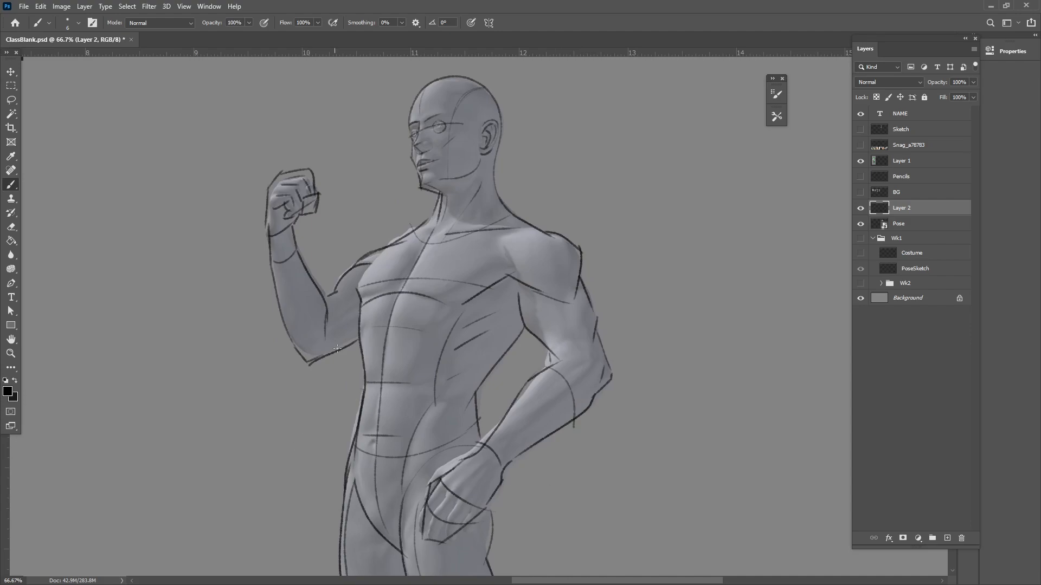
Move the figure line drawing off the mannequin to the empty canvas space beside it
key("ctrl+minus")
key("ctrl+minus")
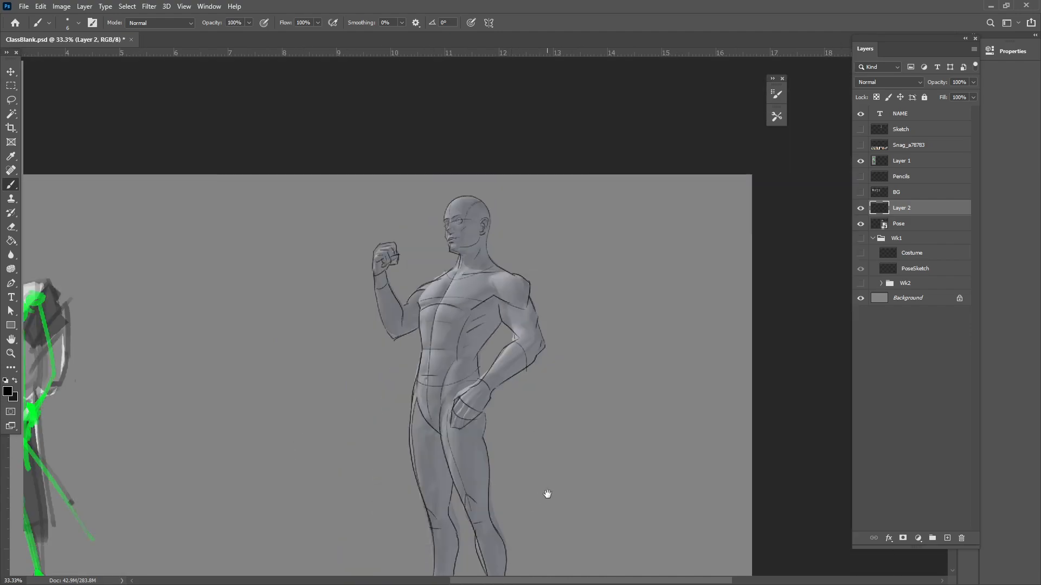
left_click_drag(546, 492, 484, 396)
left_click(11, 71)
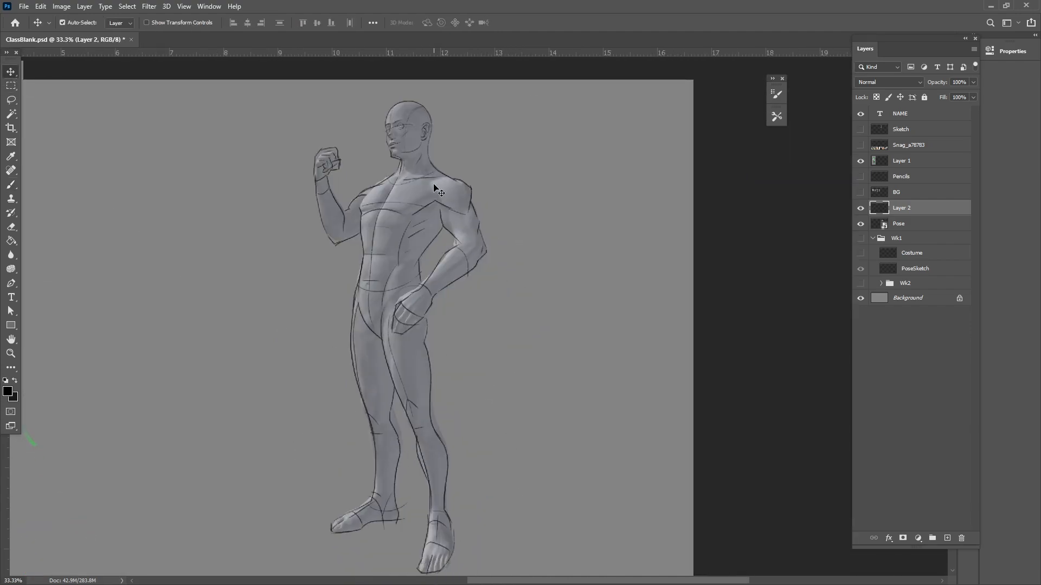
left_click_drag(474, 190, 645, 187)
Touch up the outer contour of the near upper arm on the relocated line drawing with the Brush tool
left_click(11, 184)
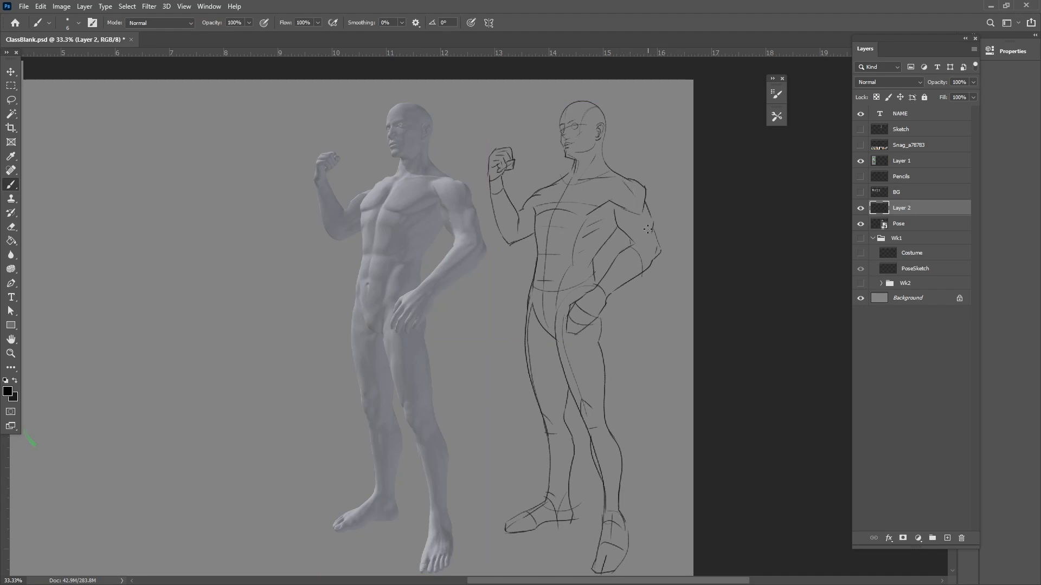
left_click_drag(642, 216, 647, 232)
mouse_move(643, 240)
left_mouse_down()
mouse_move(655, 248)
mouse_move(607, 283)
left_mouse_up()
key("ctrl+z")
left_click_drag(562, 505, 550, 455)
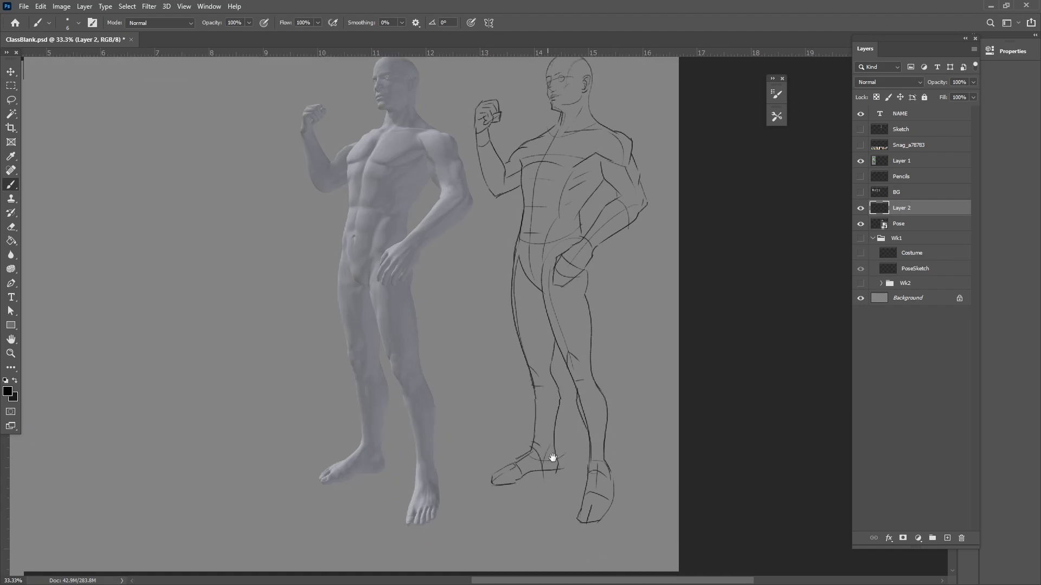
left_click_drag(592, 373, 557, 444)
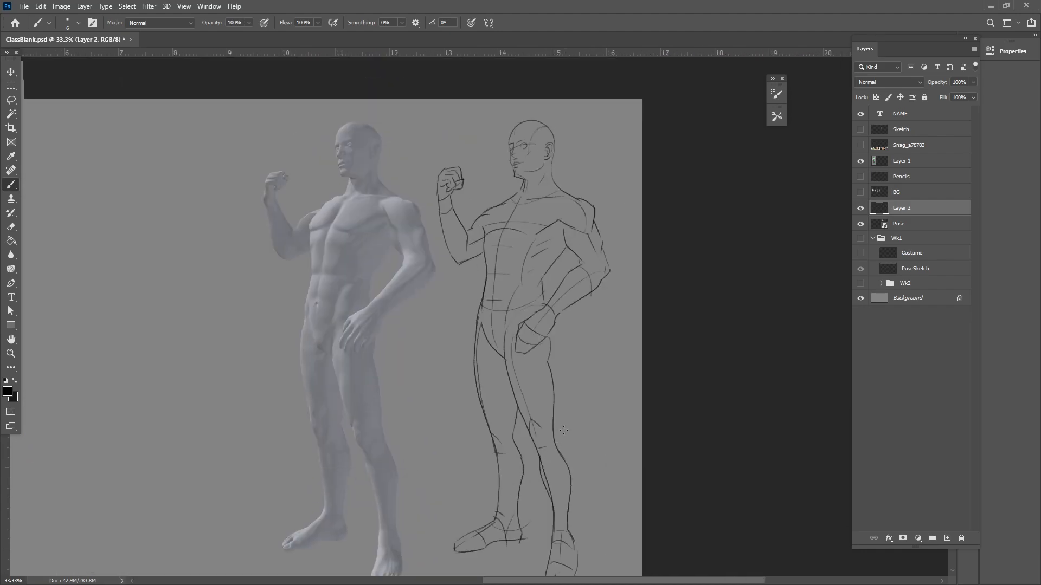